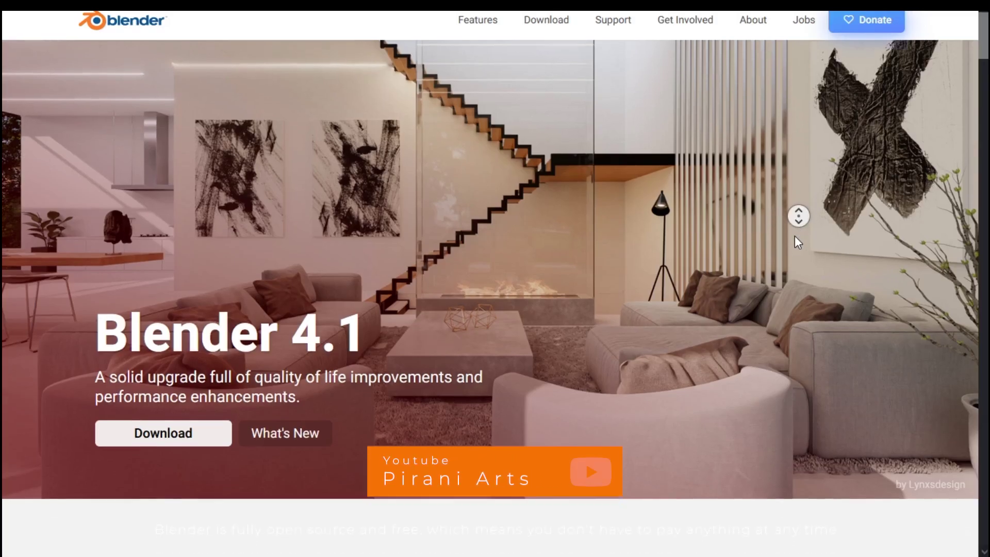
- Scroll the blender.org homepage down to the Free and Open Source section
{"action": "scroll", "coordinate": [798, 216], "scroll_direction": "down", "scroll_amount": 13}
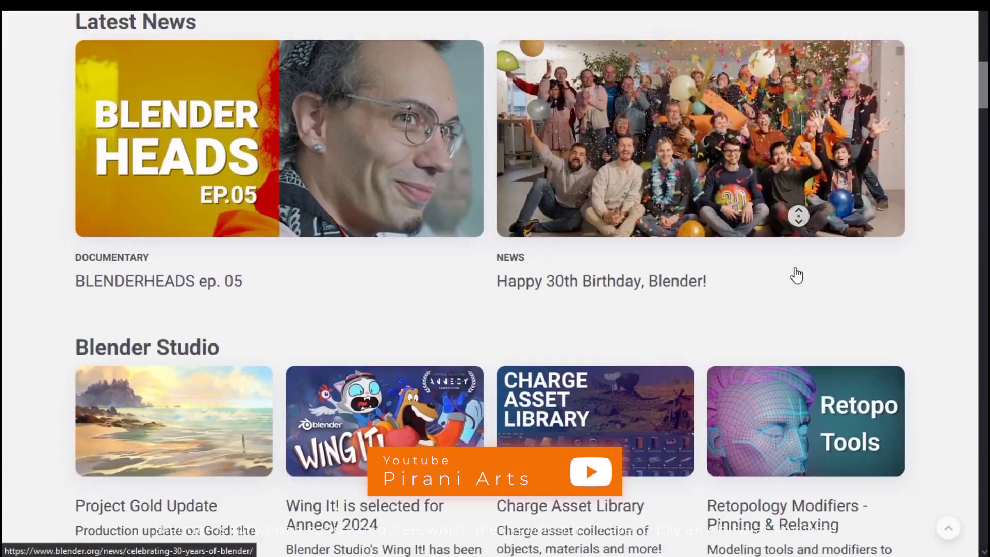
{"action": "scroll", "coordinate": [798, 216], "scroll_direction": "down", "scroll_amount": 5}
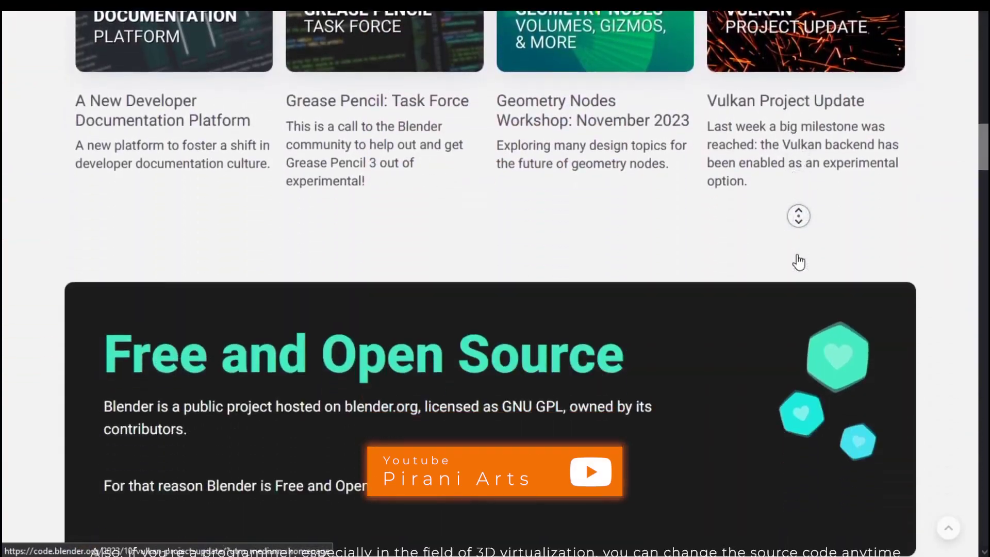
{"action": "left_click", "coordinate": [796, 254]}
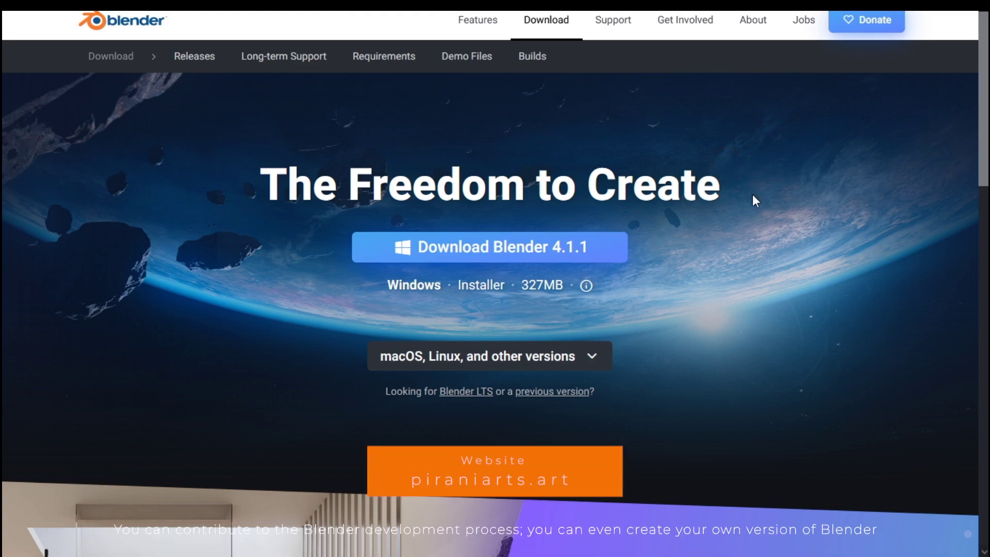
- Scroll the Download page past the What's New and Go Experimental sections
{"action": "scroll", "coordinate": [690, 309], "scroll_direction": "down", "scroll_amount": 2}
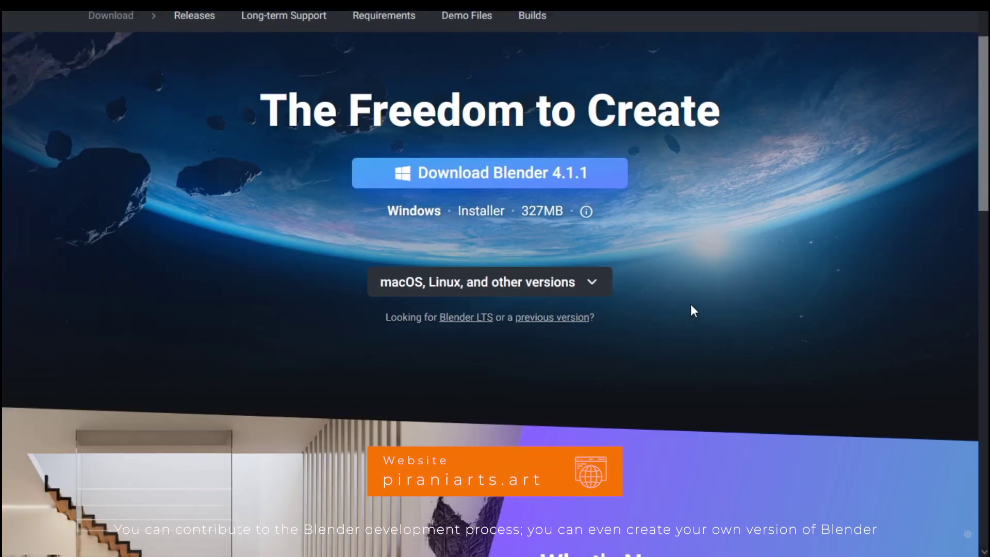
{"action": "scroll", "coordinate": [701, 303], "scroll_direction": "down", "scroll_amount": 2}
{"action": "scroll", "coordinate": [737, 268], "scroll_direction": "down", "scroll_amount": 2}
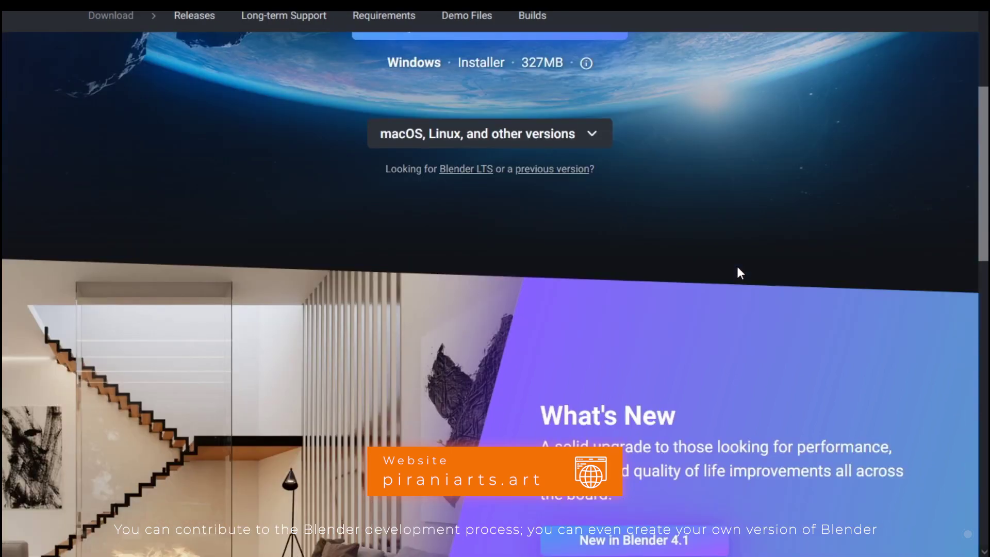
{"action": "scroll", "coordinate": [742, 266], "scroll_direction": "down", "scroll_amount": 2}
{"action": "scroll", "coordinate": [783, 257], "scroll_direction": "down", "scroll_amount": 15}
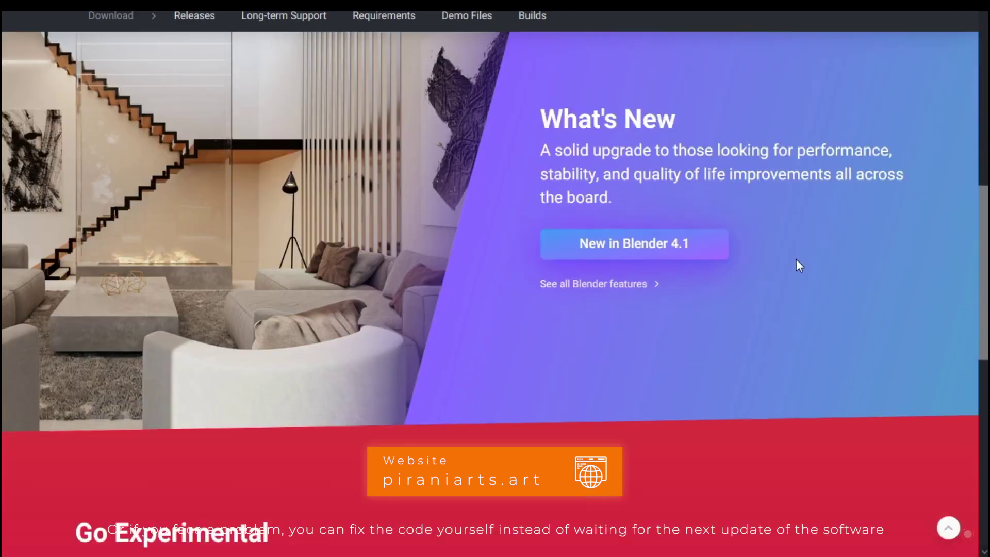
{"action": "scroll", "coordinate": [806, 265], "scroll_direction": "down", "scroll_amount": 7}
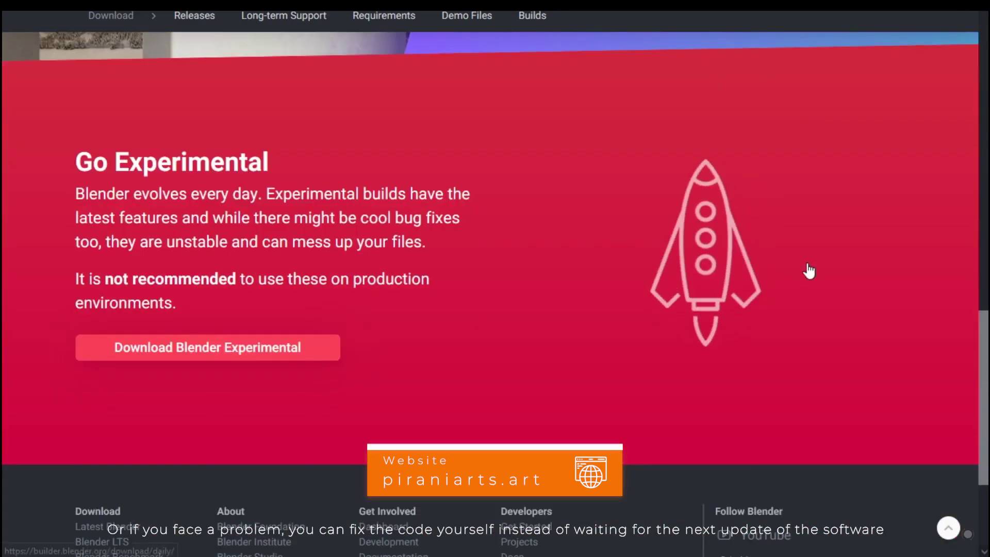
{"action": "scroll", "coordinate": [814, 280], "scroll_direction": "up", "scroll_amount": 10}
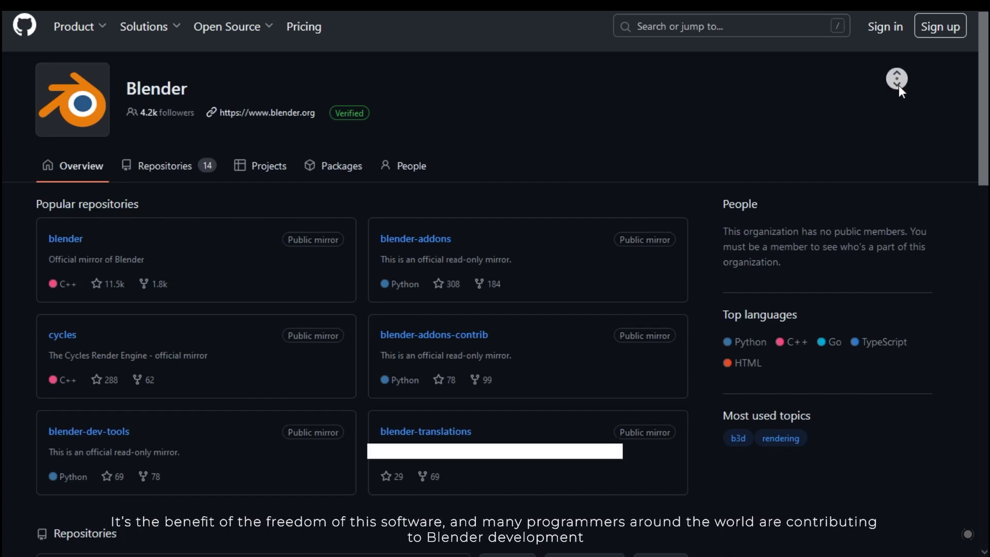
{"action": "scroll", "coordinate": [901, 90], "scroll_direction": "down", "scroll_amount": 2}
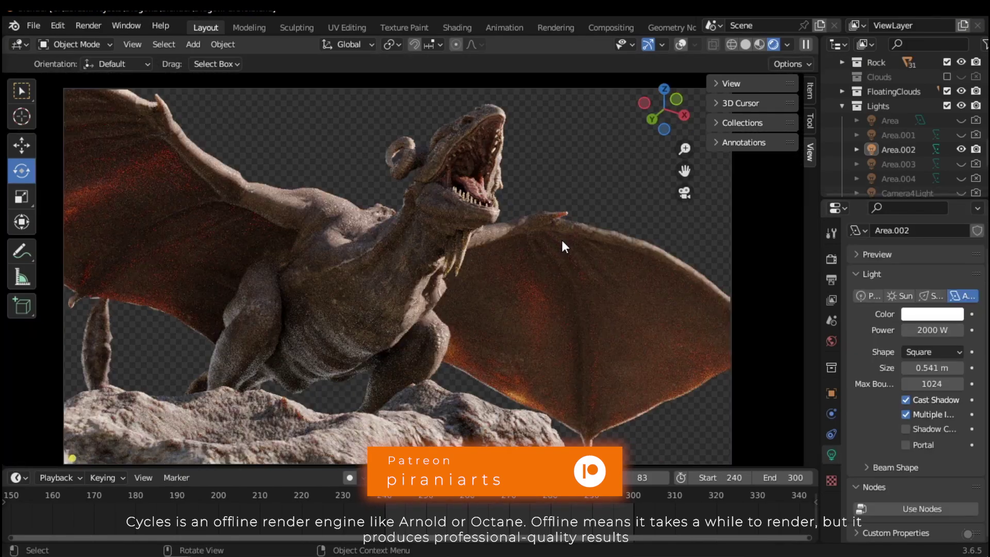
- Show the render settings (Cycles, GPU Compute) and orbit and zoom around the dragon
{"action": "middle_click_drag", "start_coordinate": [565, 249], "coordinate": [557, 249]}
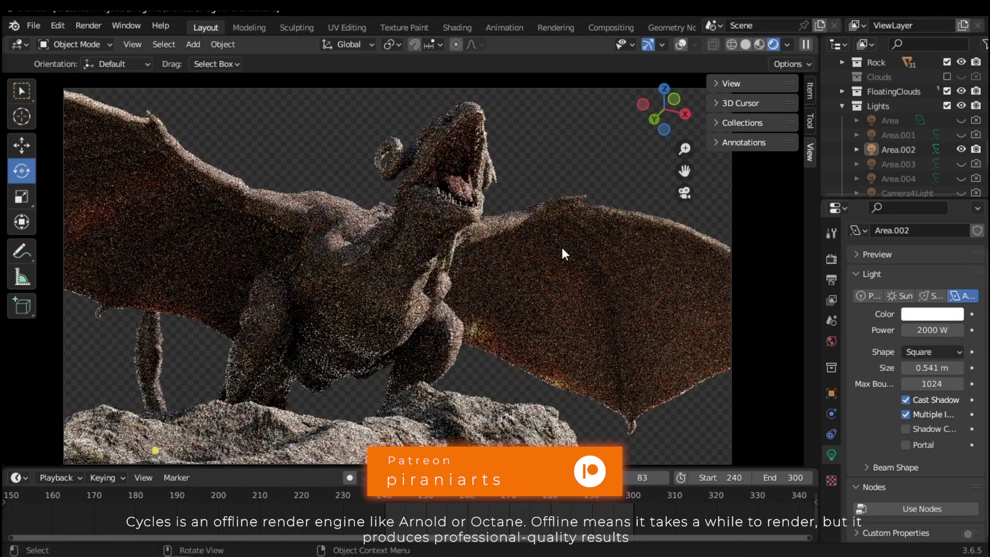
{"action": "left_click", "coordinate": [826, 260]}
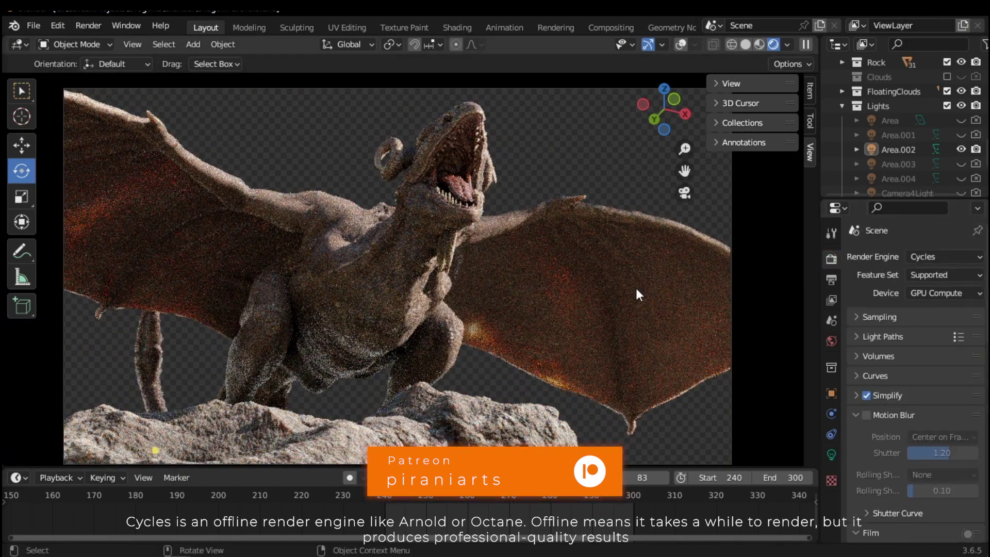
{"action": "middle_click_drag", "start_coordinate": [621, 298], "coordinate": [561, 313]}
{"action": "scroll", "coordinate": [476, 255], "scroll_direction": "up", "scroll_amount": 4}
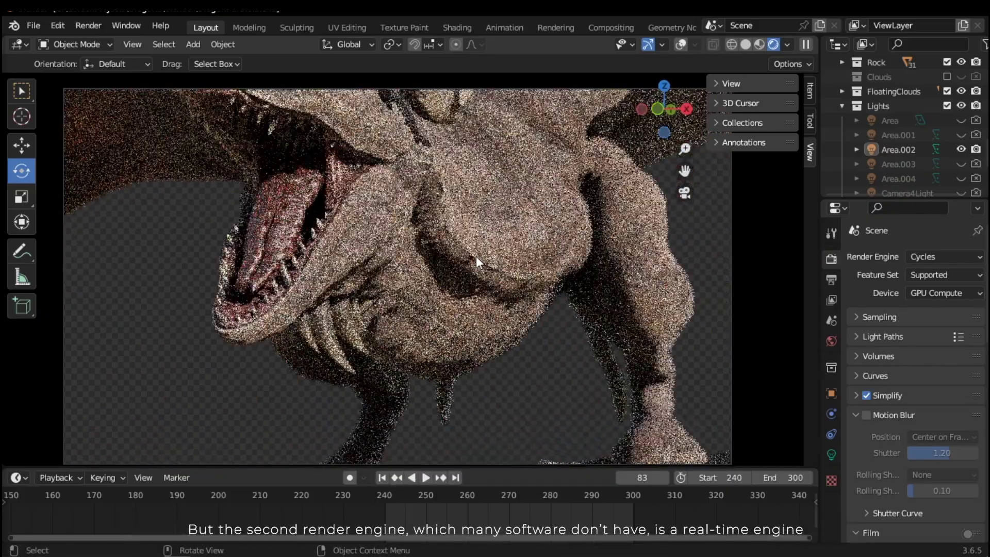
{"action": "scroll", "coordinate": [485, 255], "scroll_direction": "down", "scroll_amount": 2}
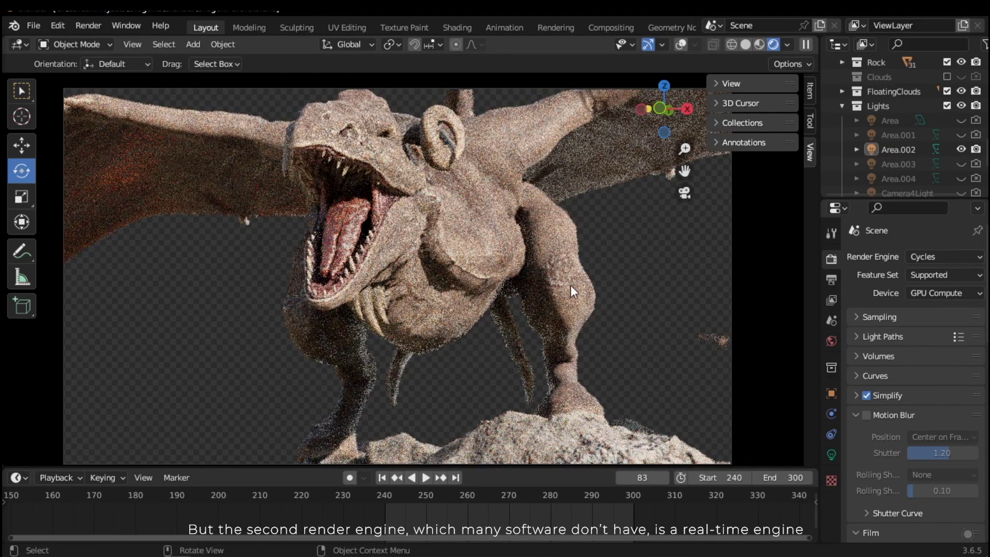
- Orbit to the dragon's head from the side, then swing out to its full profile
{"action": "middle_click_drag", "start_coordinate": [619, 261], "coordinate": [526, 216]}
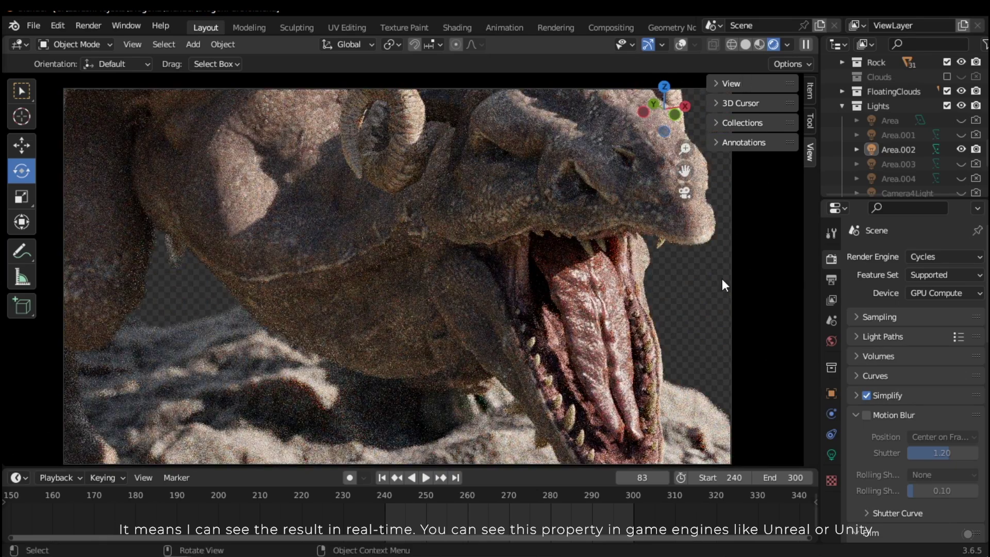
{"action": "scroll", "coordinate": [575, 257], "scroll_direction": "down", "scroll_amount": 5}
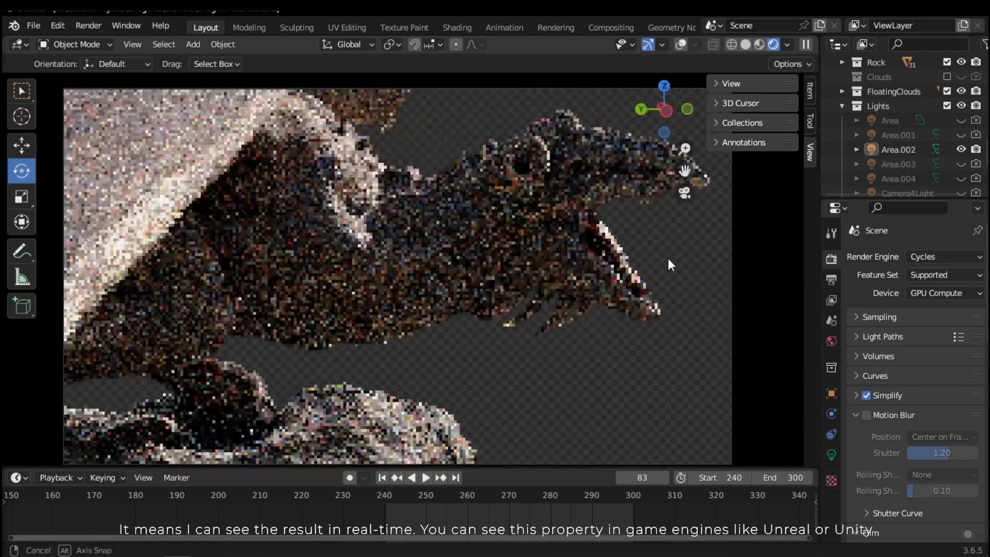
{"action": "middle_click_drag", "start_coordinate": [667, 256], "coordinate": [522, 238]}
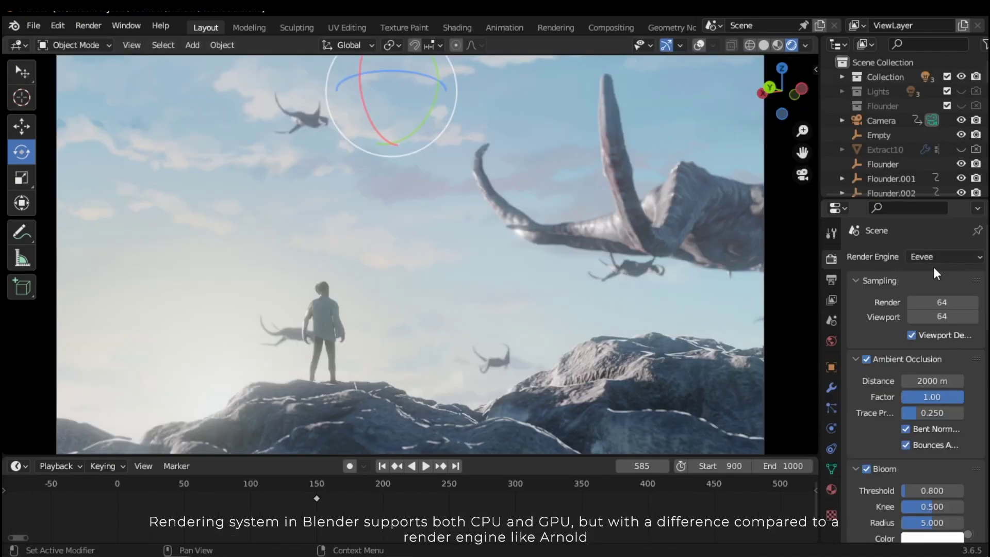
- Orbit the Eevee-rendered rocky scene until the rock looms larger in view
{"action": "middle_click_drag", "start_coordinate": [462, 290], "coordinate": [368, 262]}
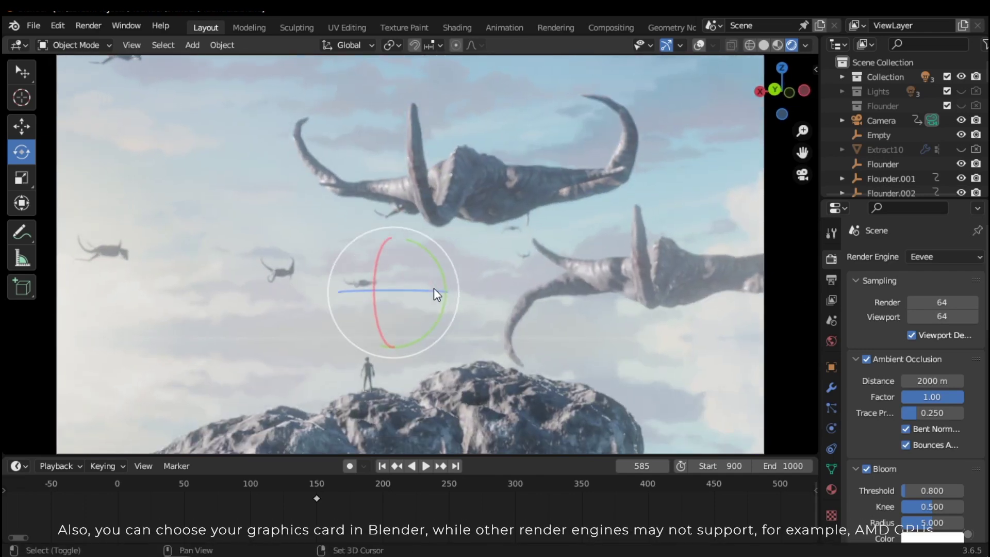
{"action": "middle_click_drag", "start_coordinate": [437, 276], "coordinate": [435, 267]}
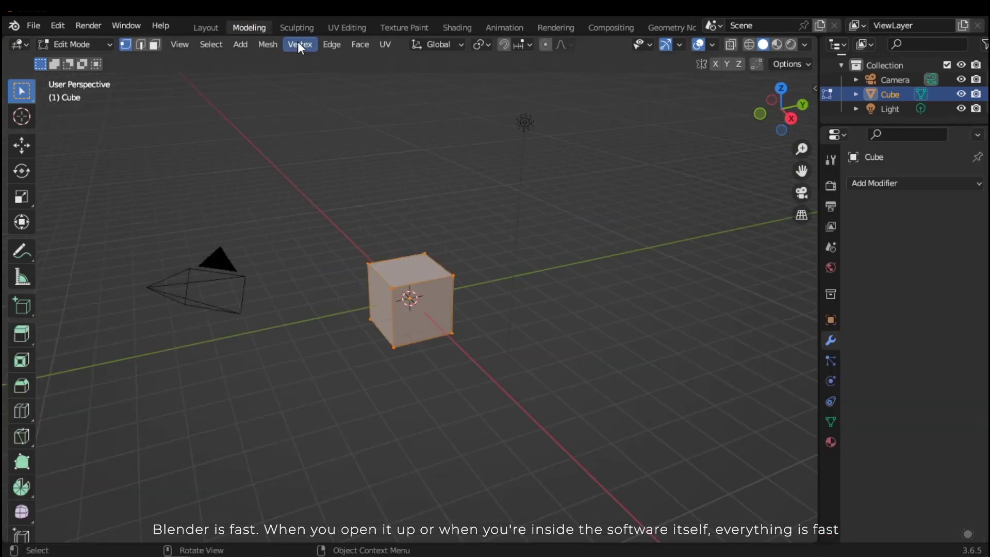
- Cycle through UV Editing, Texture Paint and Geometry Nodes, then return to Layout and orbit the cube
{"action": "left_click", "coordinate": [345, 27]}
{"action": "left_click", "coordinate": [409, 28]}
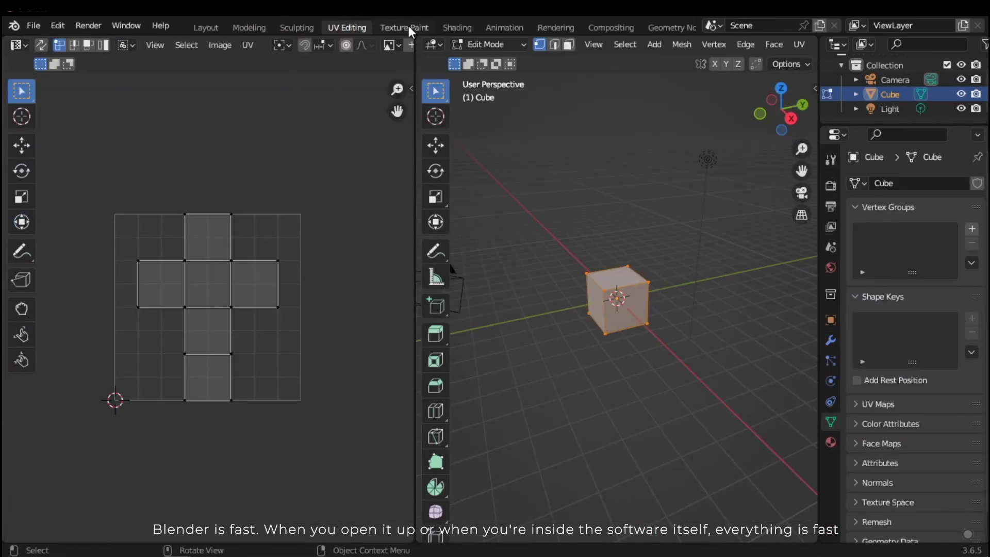
{"action": "left_click", "coordinate": [670, 27]}
{"action": "left_click", "coordinate": [197, 26]}
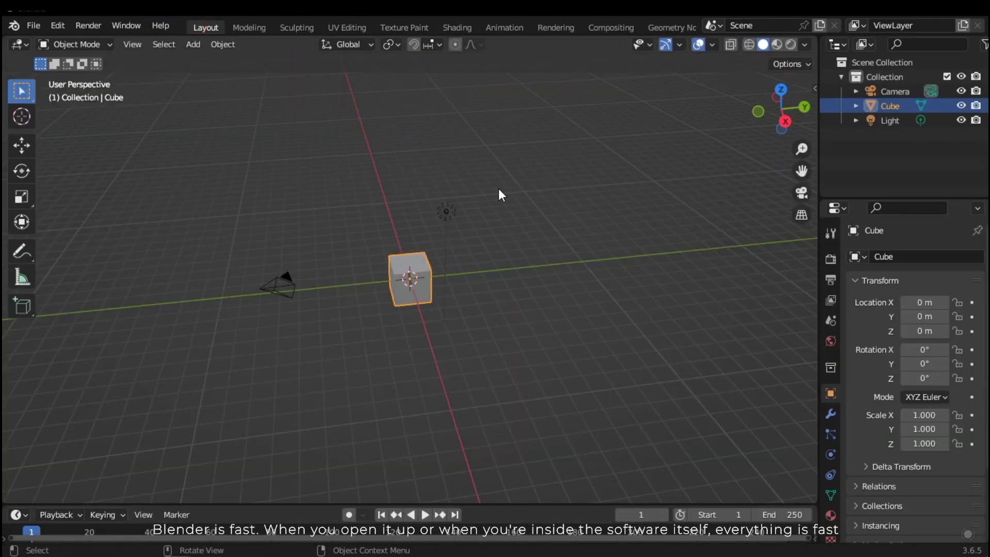
{"action": "middle_click_drag", "start_coordinate": [499, 194], "coordinate": [556, 218]}
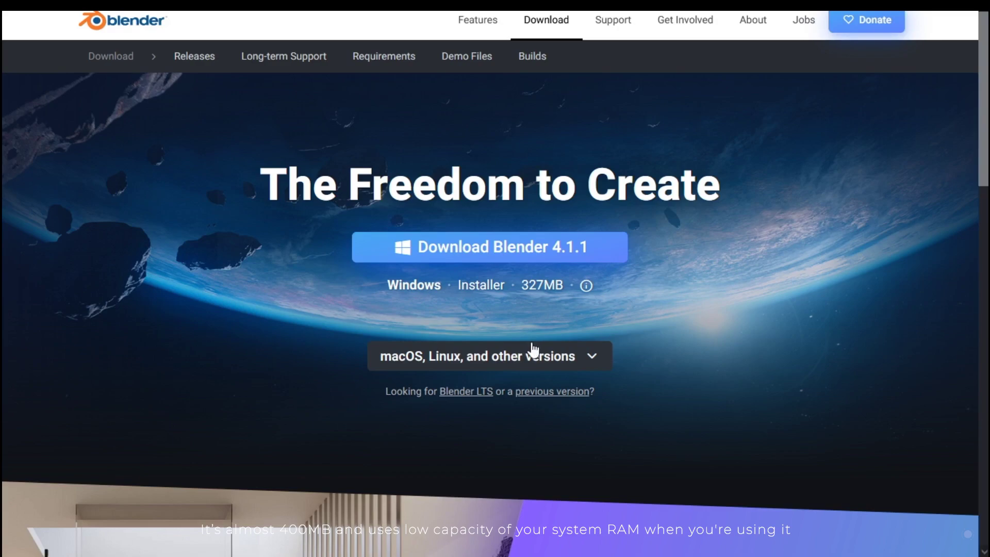
{"action": "left_click", "coordinate": [559, 356]}
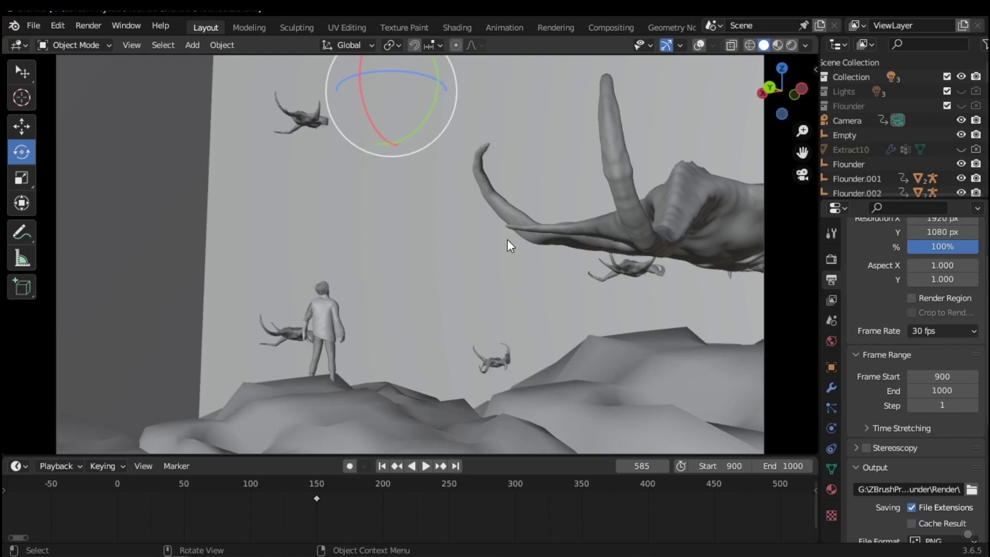
- Orbit the grey scene, widen the Outliner names, and scroll through the Render properties
{"action": "middle_click_drag", "start_coordinate": [508, 242], "coordinate": [511, 244]}
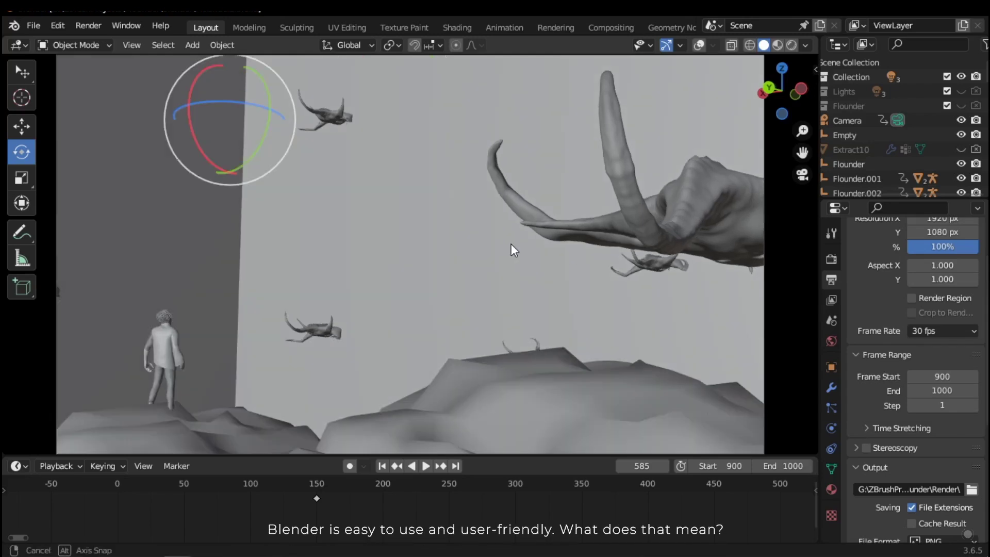
{"action": "middle_click_drag", "start_coordinate": [871, 164], "coordinate": [918, 174]}
{"action": "left_click", "coordinate": [830, 260]}
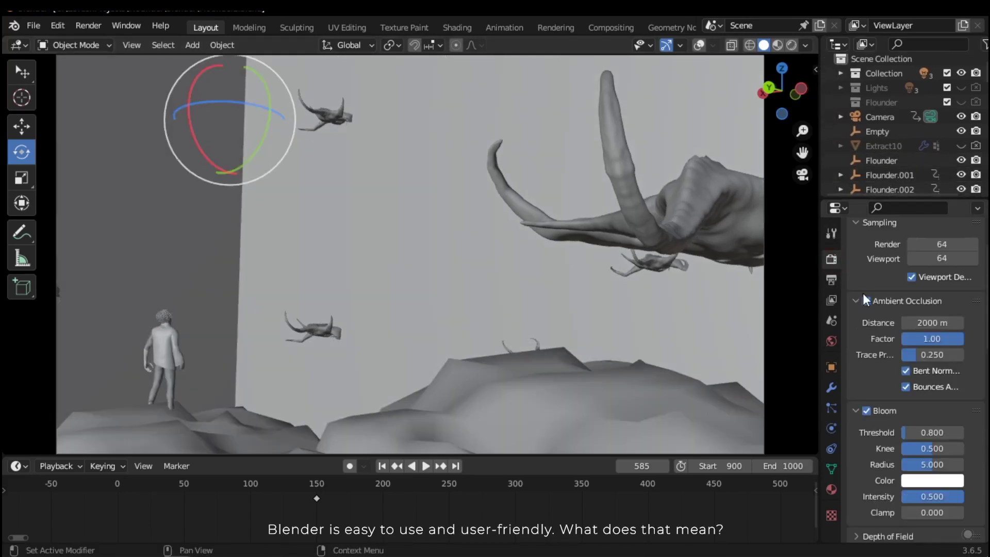
{"action": "scroll", "coordinate": [871, 298], "scroll_direction": "down", "scroll_amount": 8}
{"action": "scroll", "coordinate": [886, 295], "scroll_direction": "down", "scroll_amount": 1, "text": "ctrl"}
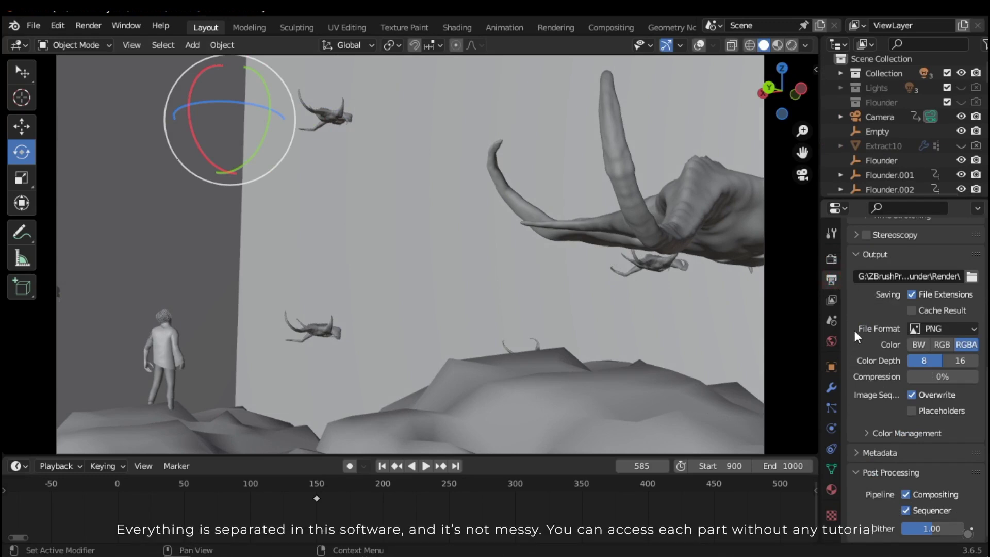
{"action": "scroll", "coordinate": [876, 324], "scroll_direction": "down", "scroll_amount": 1, "text": "ctrl"}
{"action": "scroll", "coordinate": [892, 319], "scroll_direction": "up", "scroll_amount": 6}
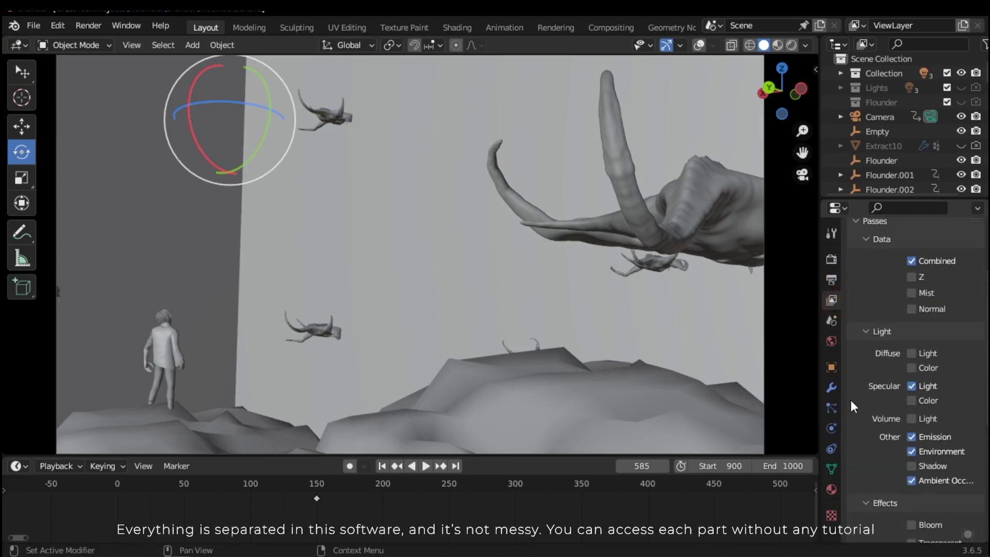
{"action": "scroll", "coordinate": [871, 356], "scroll_direction": "down", "scroll_amount": 4, "text": "ctrl"}
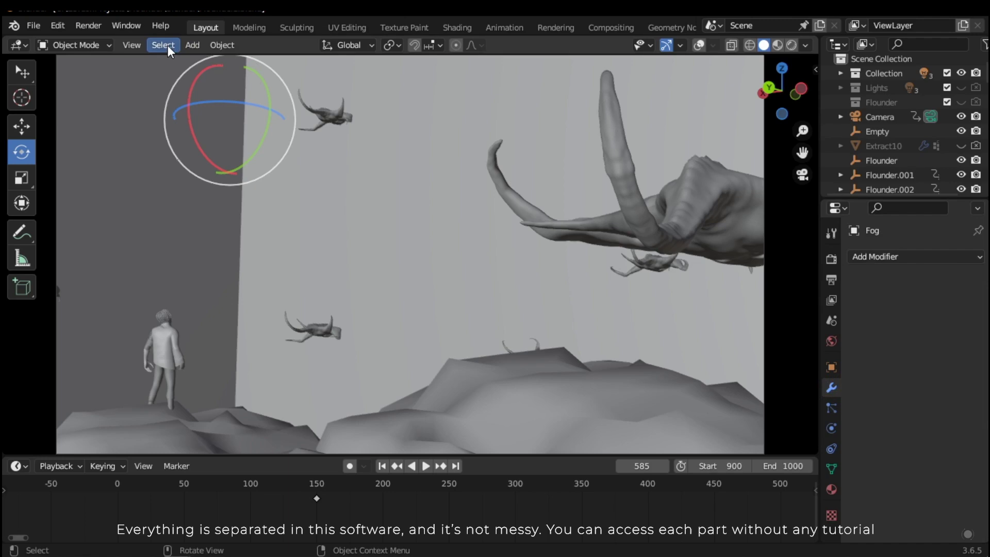
- Switch to Modeling, orbit around the light and terrain, then move to UV Editing
{"action": "left_click", "coordinate": [247, 27]}
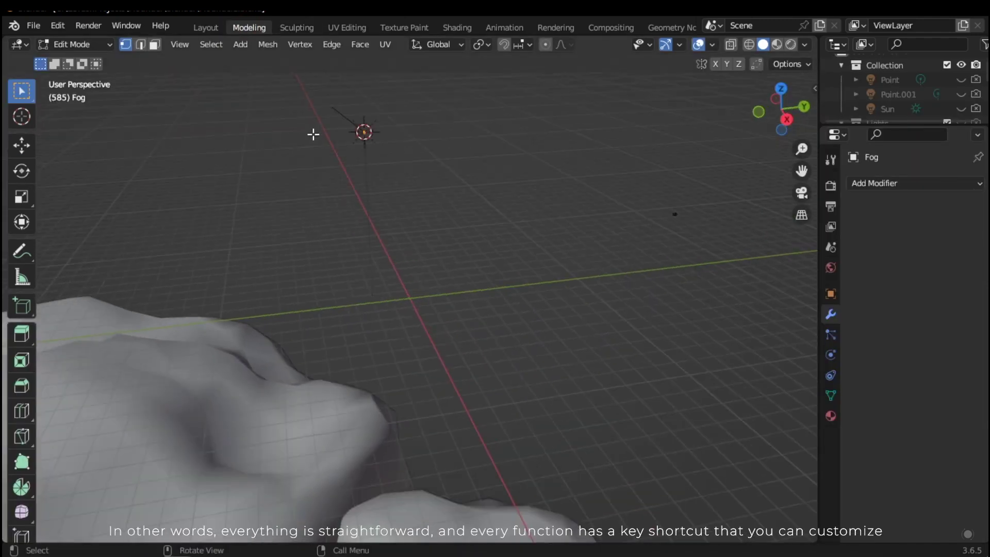
{"action": "middle_click_drag", "start_coordinate": [417, 163], "coordinate": [317, 47]}
{"action": "left_click", "coordinate": [330, 28]}
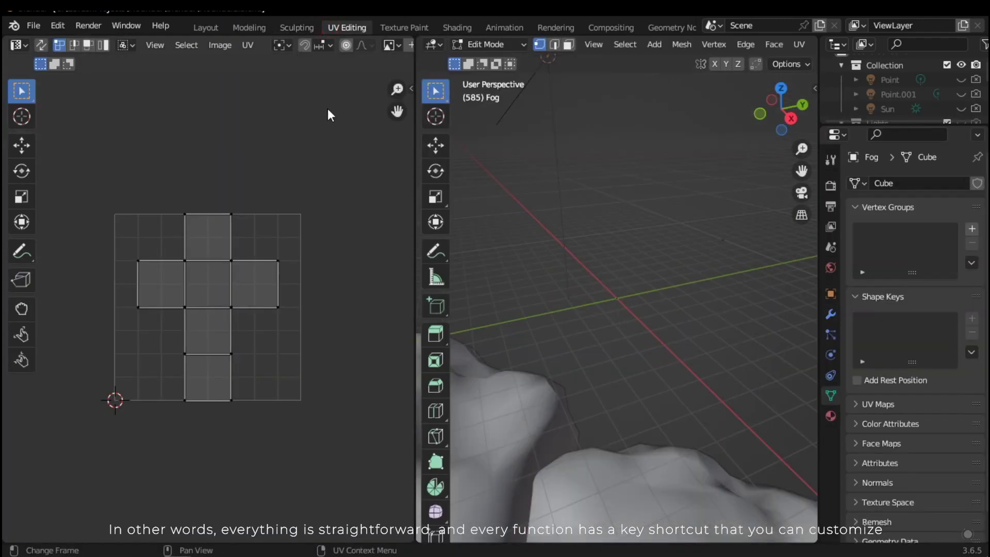
- Use Ctrl+PageDown to go to Texture Paint, orbit the terrain, then Compositing and Layout
{"action": "key", "text": "ctrl+Page_Down"}
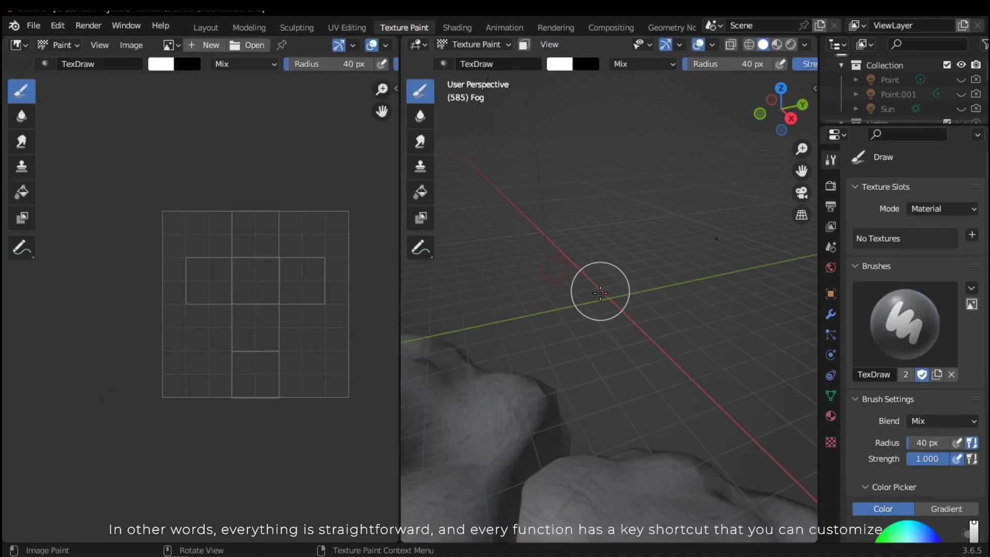
{"action": "mouse_move", "coordinate": [601, 287]}
{"action": "middle_mouse_down"}
{"action": "mouse_move", "coordinate": [449, 325]}
{"action": "mouse_move", "coordinate": [524, 310]}
{"action": "mouse_move", "coordinate": [570, 358]}
{"action": "mouse_move", "coordinate": [613, 345]}
{"action": "middle_mouse_up"}
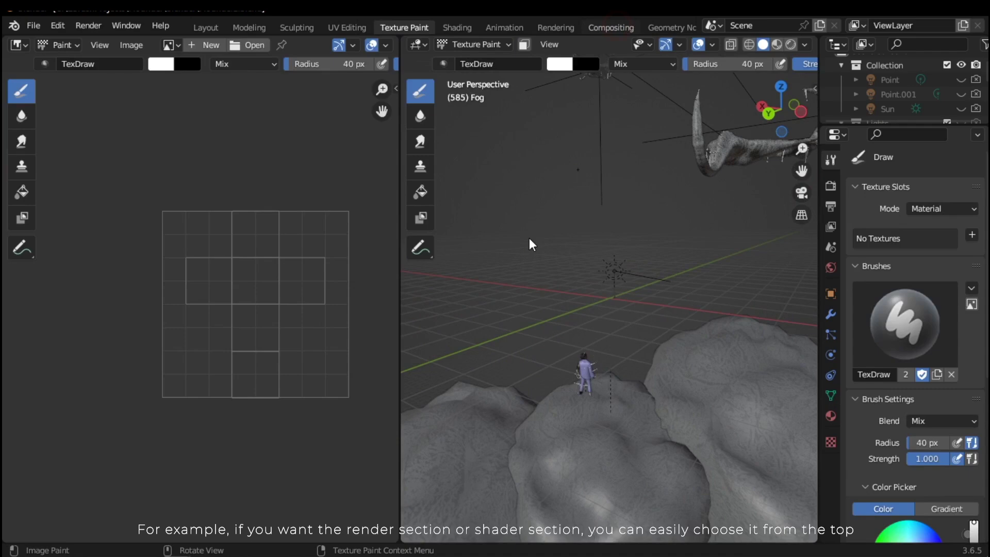
{"action": "key", "text": "ctrl+Page_Down"}
{"action": "key", "text": "ctrl+Page_Down"}
{"action": "key", "text": "ctrl+Page_Down"}
{"action": "key", "text": "ctrl+Page_Down"}
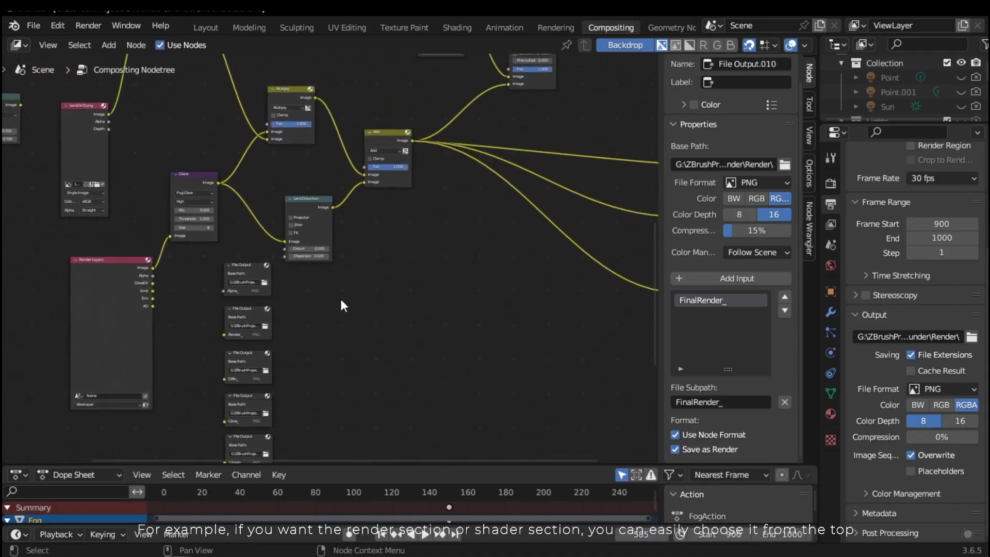
{"action": "key", "text": "ctrl+Page_Down"}
{"action": "key", "text": "ctrl+Page_Down"}
{"action": "key", "text": "ctrl+Page_Down"}
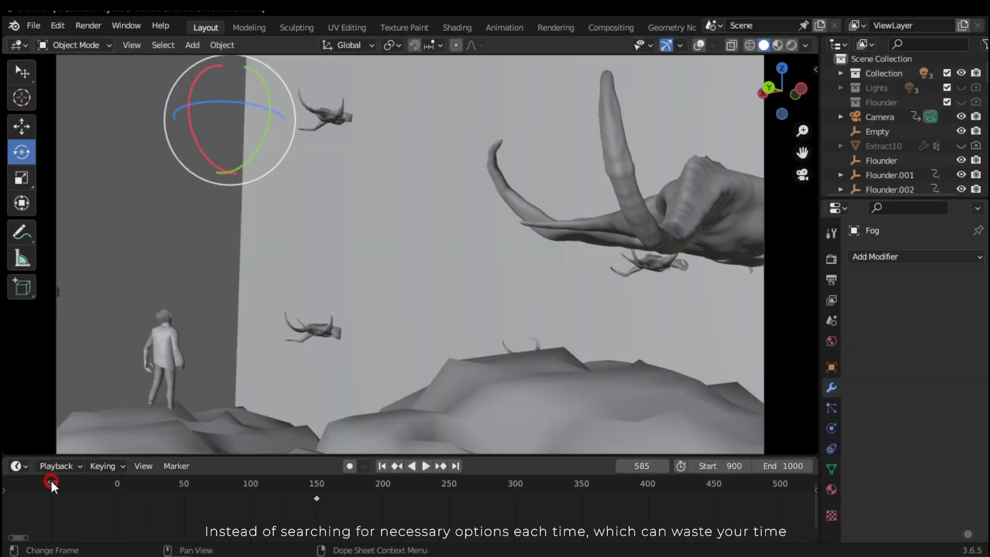
- Scrub the timeline to frame 196, then open Preferences and scroll the Keymap list
{"action": "left_click_drag", "start_coordinate": [51, 481], "coordinate": [378, 499]}
{"action": "left_click", "coordinate": [59, 25]}
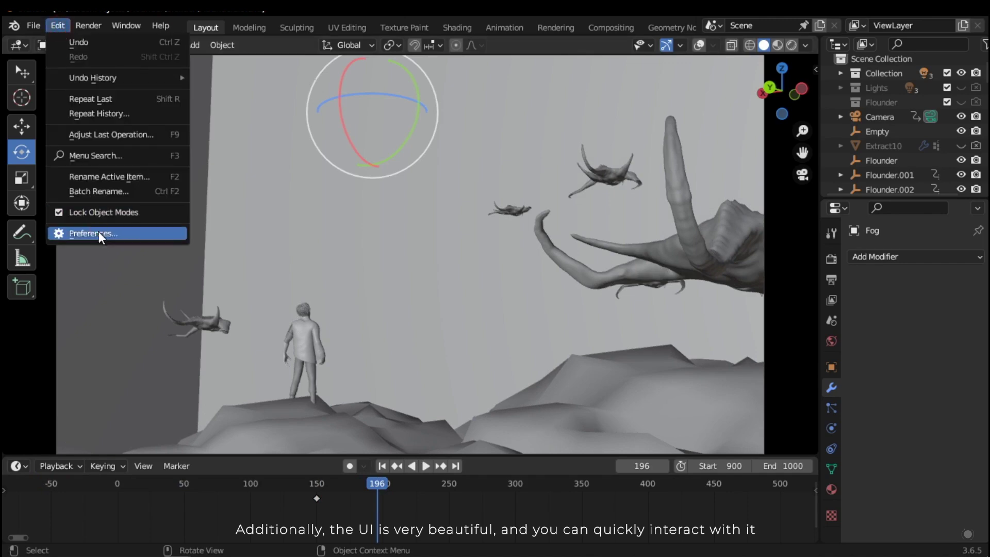
{"action": "left_click", "coordinate": [98, 231]}
{"action": "scroll", "coordinate": [422, 206], "scroll_direction": "down", "scroll_amount": 15}
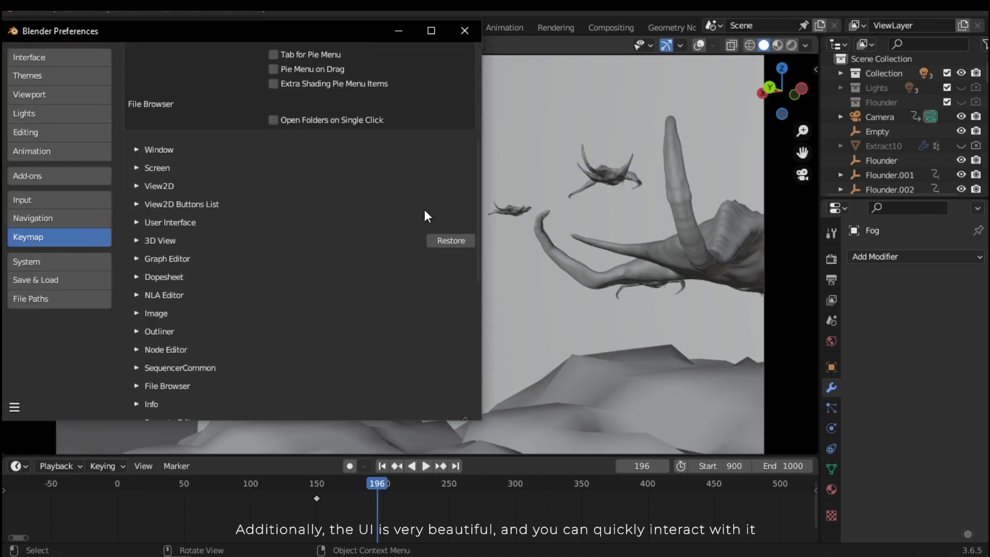
- Close Preferences, open the scene in a new window, and split its 3D view into two viewports
{"action": "left_click", "coordinate": [465, 31]}
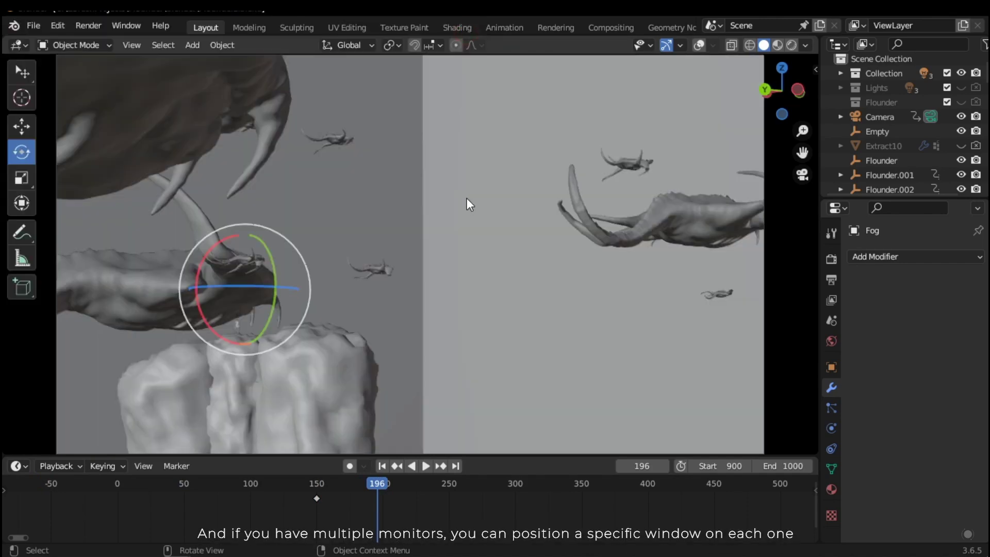
{"action": "left_click", "coordinate": [124, 26]}
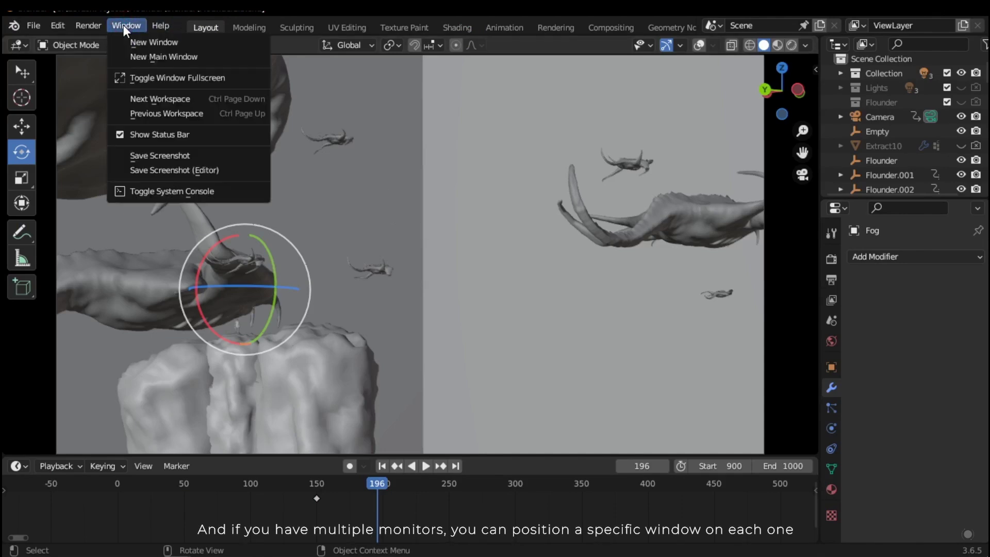
{"action": "left_click", "coordinate": [166, 41]}
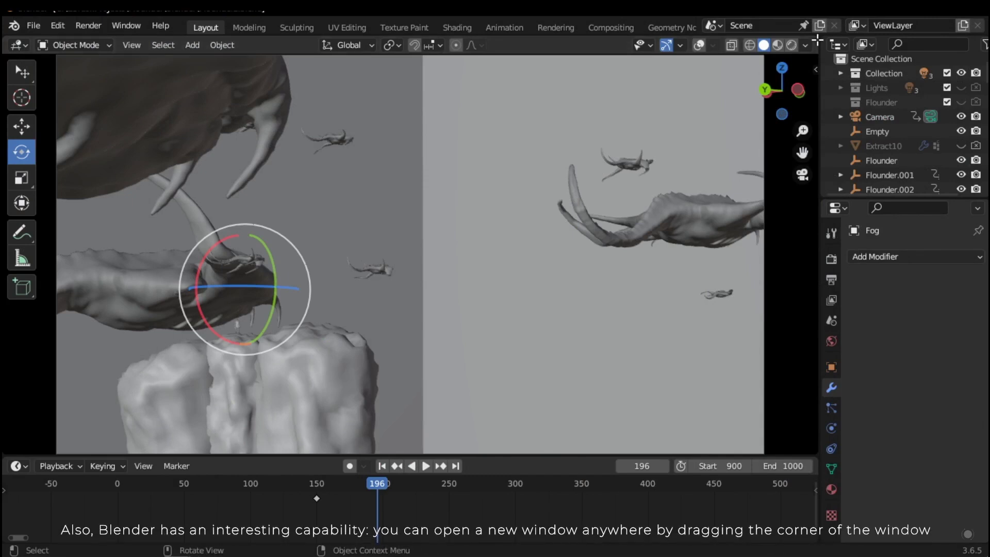
{"action": "left_click_drag", "start_coordinate": [810, 44], "coordinate": [401, 46]}
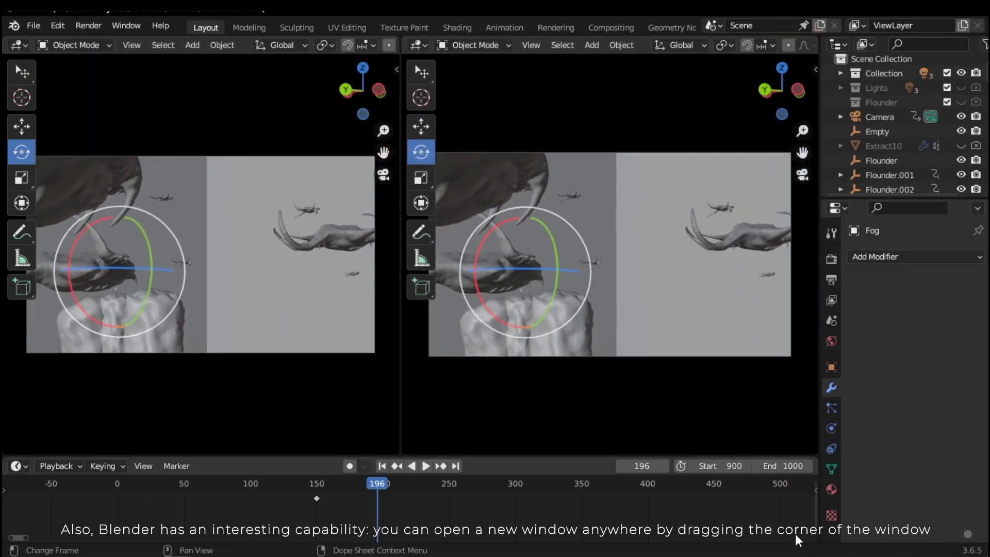
- Split the timeline in two and make the right half a Video Sequencer
{"action": "left_click_drag", "start_coordinate": [788, 517], "coordinate": [360, 427]}
{"action": "left_click", "coordinate": [379, 466]}
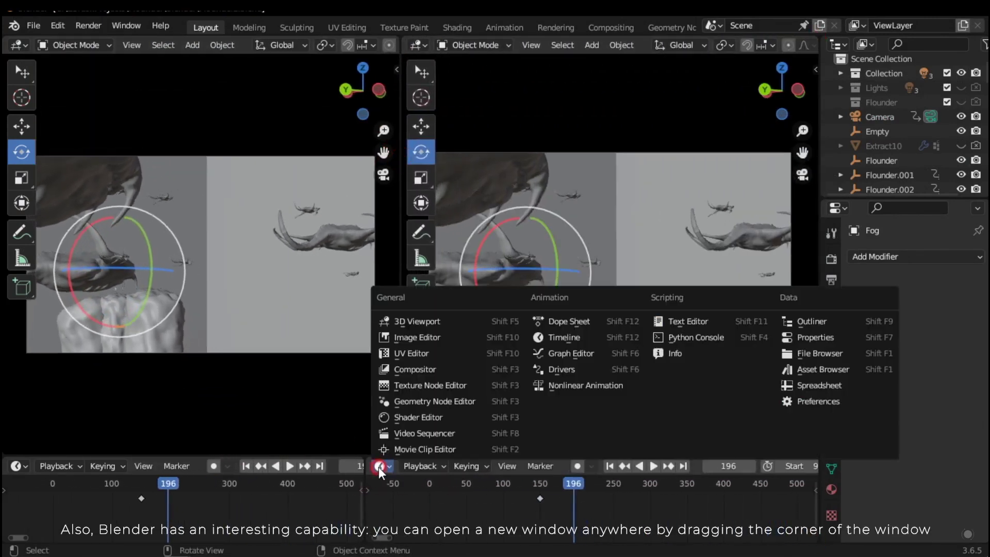
{"action": "left_click", "coordinate": [412, 437]}
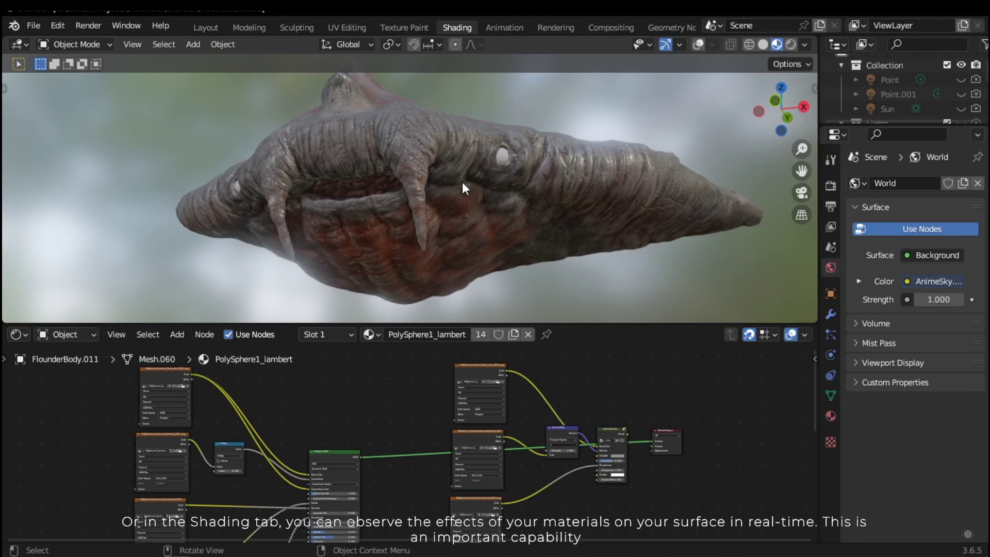
- Orbit and zoom around the textured flounder creature and pan its PolySphere1_lambert node tree into view
{"action": "middle_click_drag", "start_coordinate": [466, 195], "coordinate": [419, 170]}
{"action": "scroll", "coordinate": [377, 416], "scroll_direction": "down", "scroll_amount": 1}
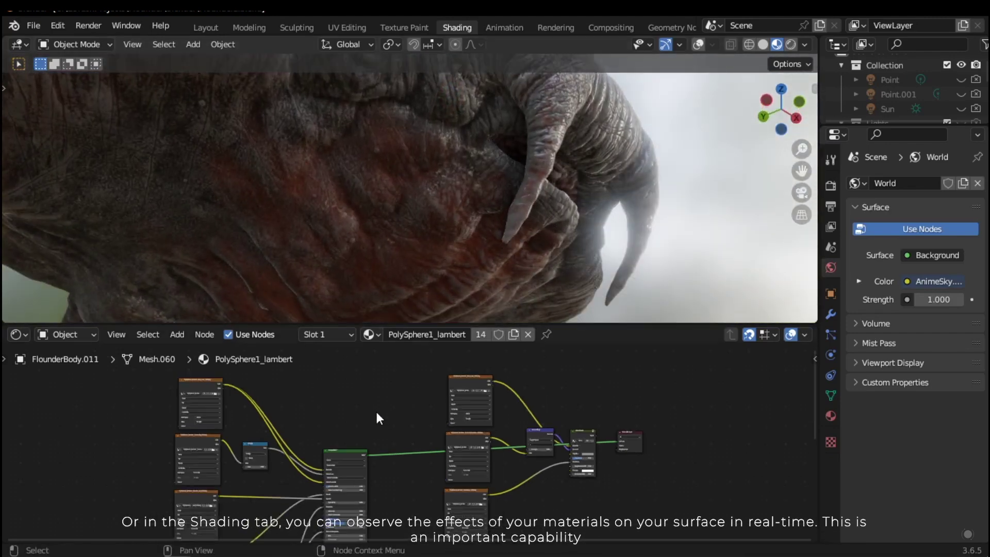
{"action": "middle_click_drag", "start_coordinate": [377, 415], "coordinate": [468, 395]}
{"action": "middle_click_drag", "start_coordinate": [419, 240], "coordinate": [534, 209]}
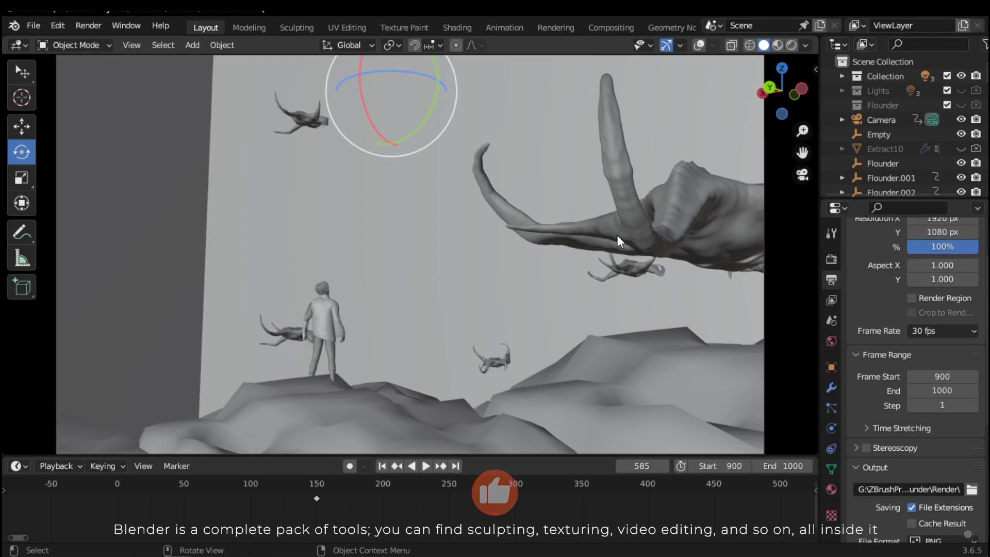
- Switch to the Modeling workspace and orbit to bring the rocky terrain and character into view
{"action": "left_click", "coordinate": [249, 28]}
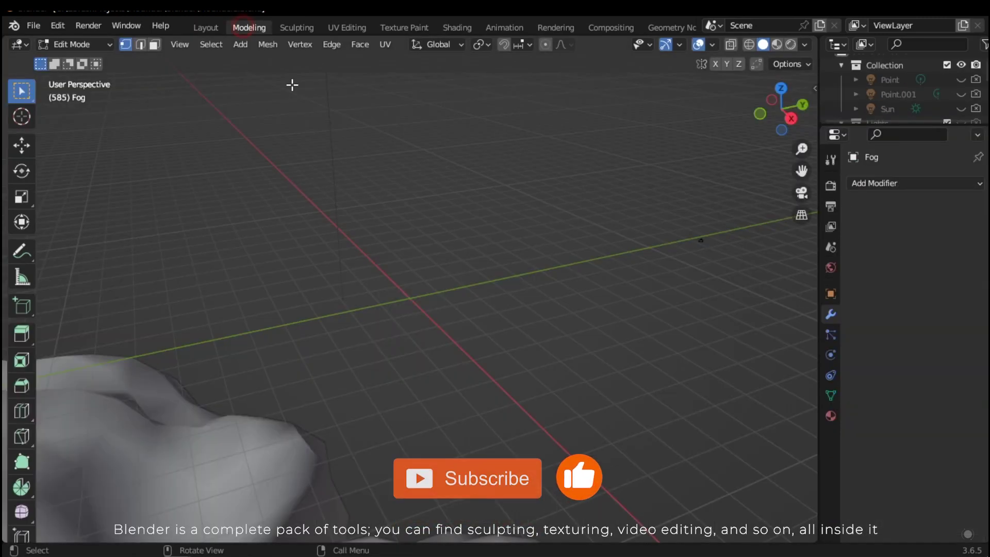
{"action": "middle_click_drag", "start_coordinate": [292, 84], "coordinate": [422, 99]}
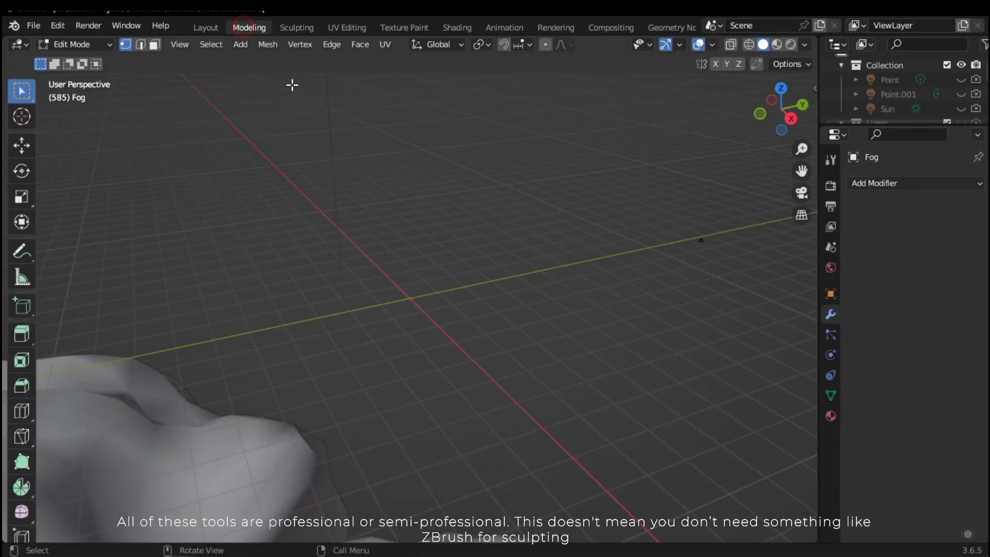
{"action": "middle_click_drag", "start_coordinate": [292, 84], "coordinate": [462, 211]}
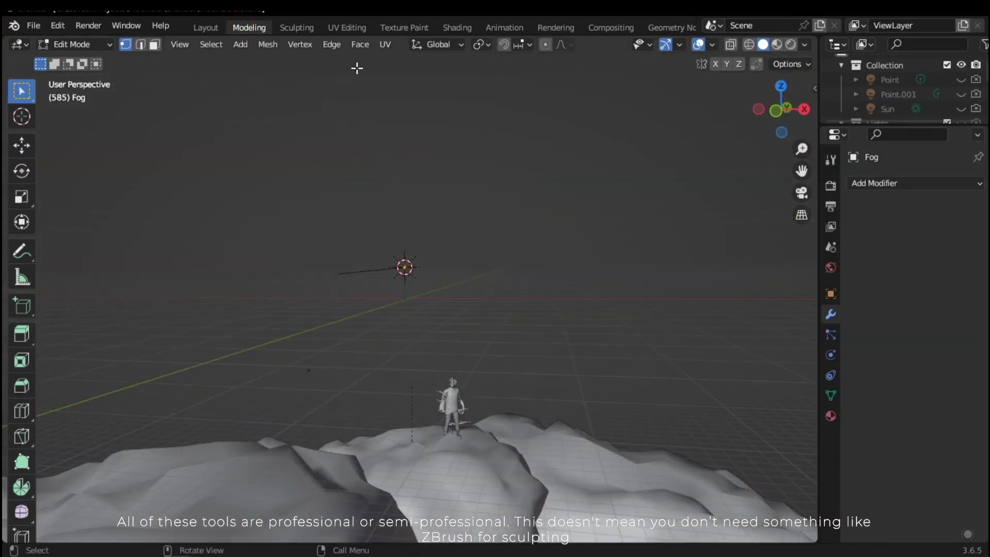
- Visit the Sculpting, UV Editing and Texture Paint workspaces, orbiting the character and terrain in each
{"action": "left_click", "coordinate": [296, 27]}
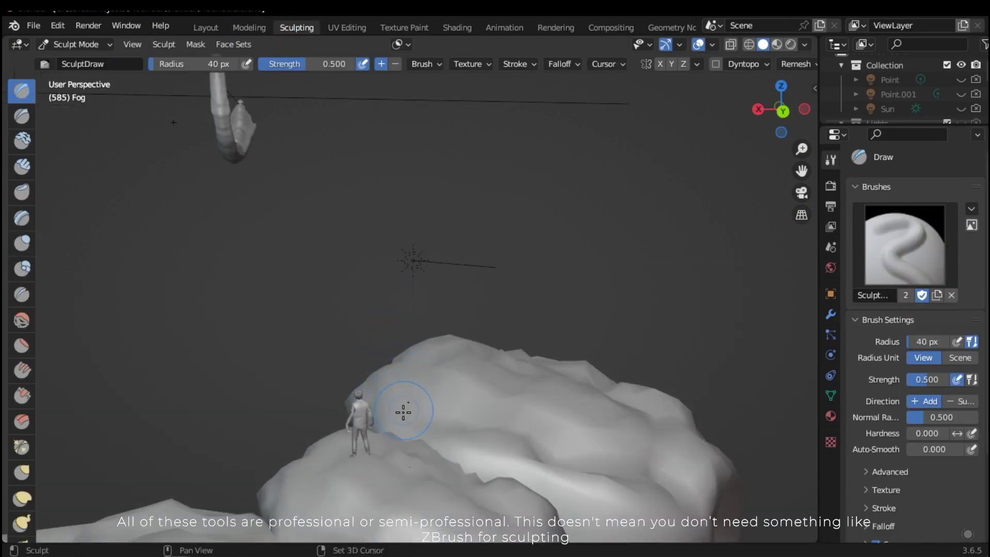
{"action": "mouse_move", "coordinate": [403, 411]}
{"action": "middle_mouse_down"}
{"action": "mouse_move", "coordinate": [435, 360]}
{"action": "mouse_move", "coordinate": [470, 411]}
{"action": "mouse_move", "coordinate": [432, 434]}
{"action": "middle_mouse_up"}
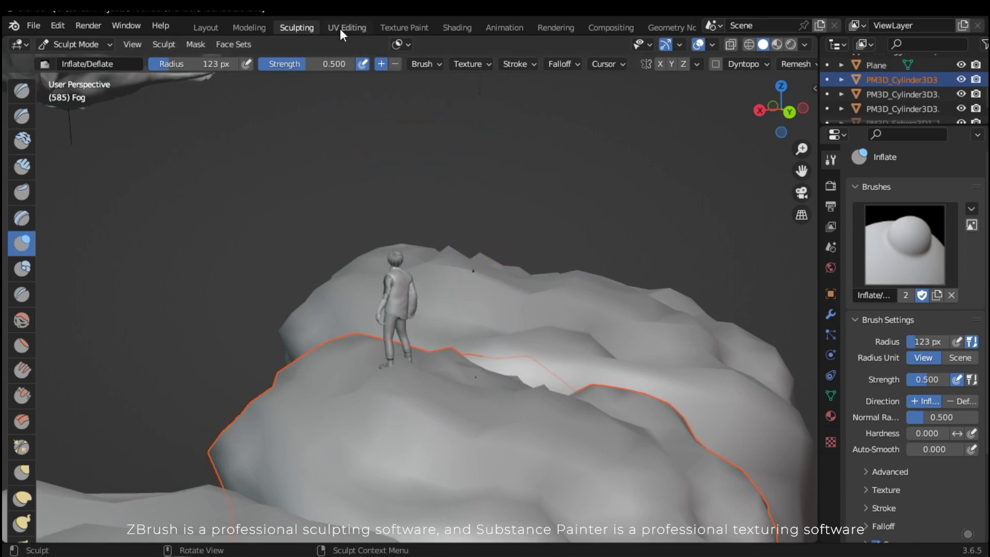
{"action": "left_click", "coordinate": [343, 28]}
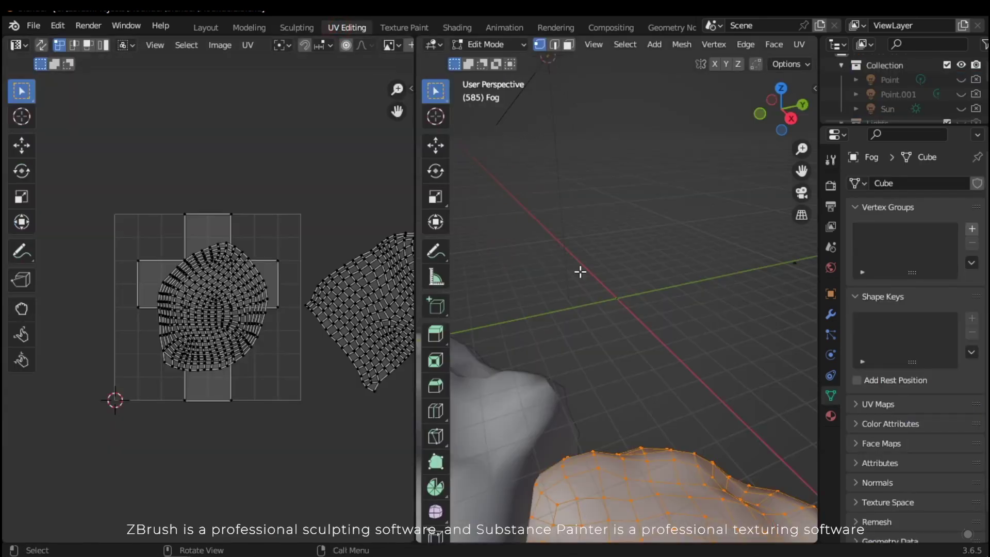
{"action": "middle_click_drag", "start_coordinate": [632, 259], "coordinate": [627, 252]}
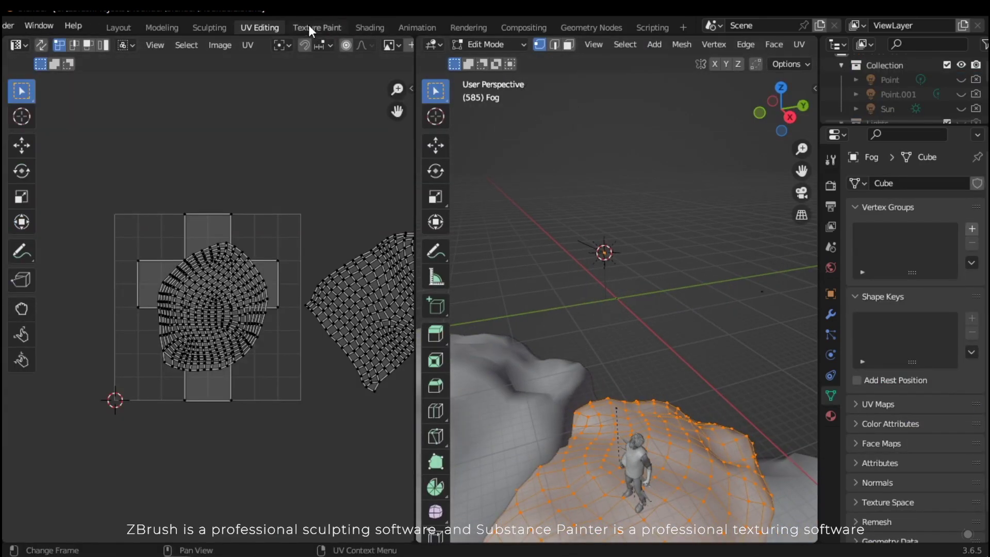
{"action": "left_click", "coordinate": [315, 27]}
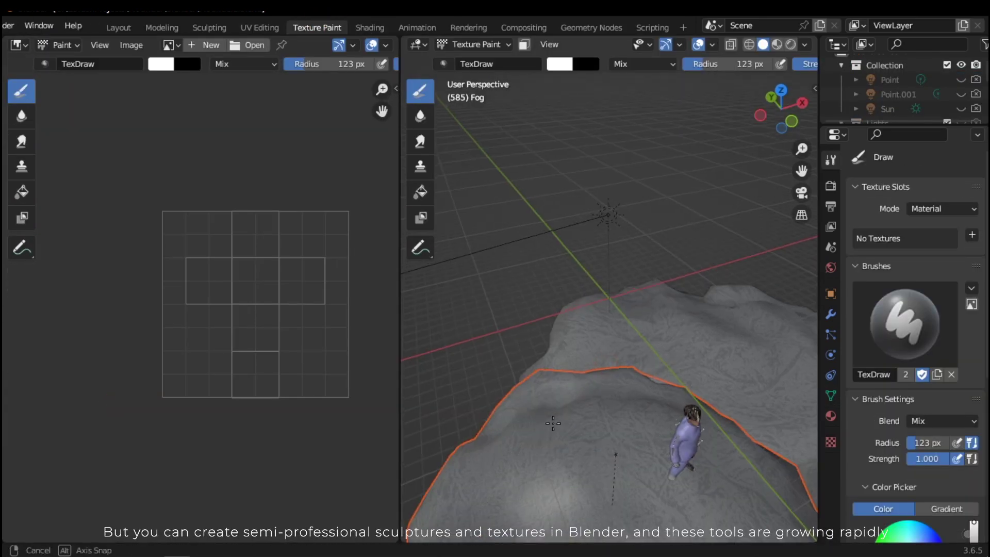
{"action": "mouse_move", "coordinate": [552, 422]}
{"action": "middle_mouse_down"}
{"action": "mouse_move", "coordinate": [641, 376]}
{"action": "mouse_move", "coordinate": [662, 351]}
{"action": "mouse_move", "coordinate": [683, 377]}
{"action": "mouse_move", "coordinate": [654, 356]}
{"action": "middle_mouse_up"}
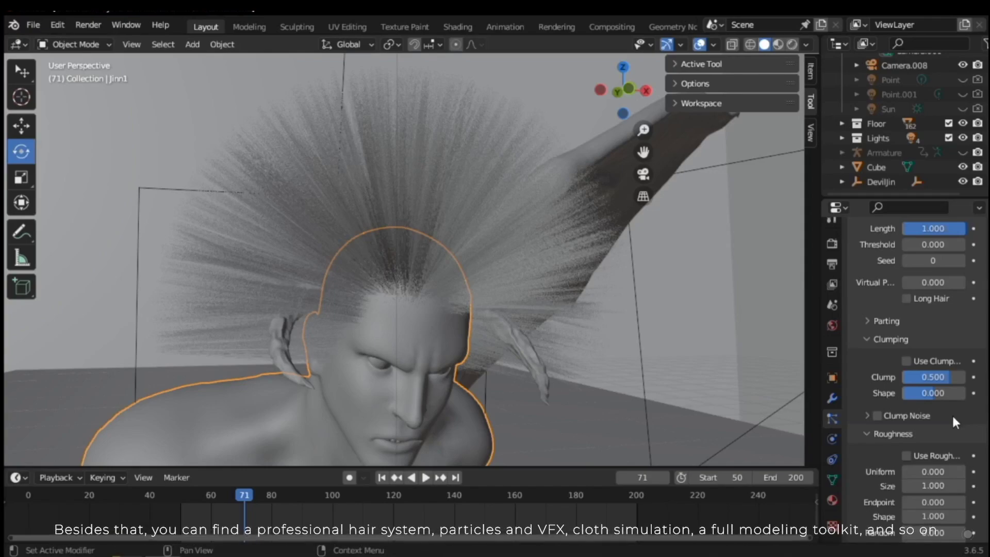
{"action": "scroll", "coordinate": [943, 396], "scroll_direction": "down", "scroll_amount": 3}
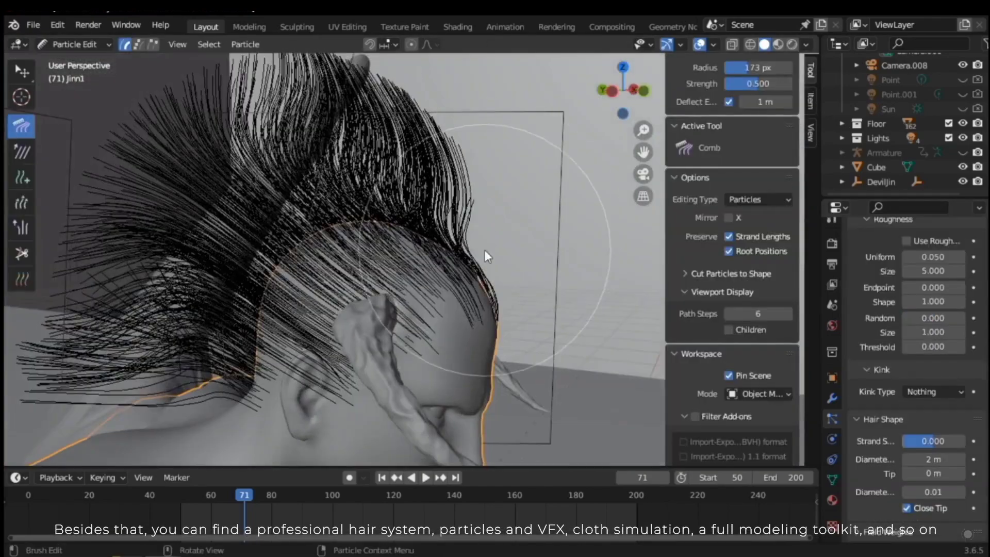
- Comb the character's hair strands so they sweep up and to the right
{"action": "mouse_move", "coordinate": [484, 249]}
{"action": "left_mouse_down"}
{"action": "mouse_move", "coordinate": [335, 208]}
{"action": "mouse_move", "coordinate": [569, 150]}
{"action": "left_mouse_up"}
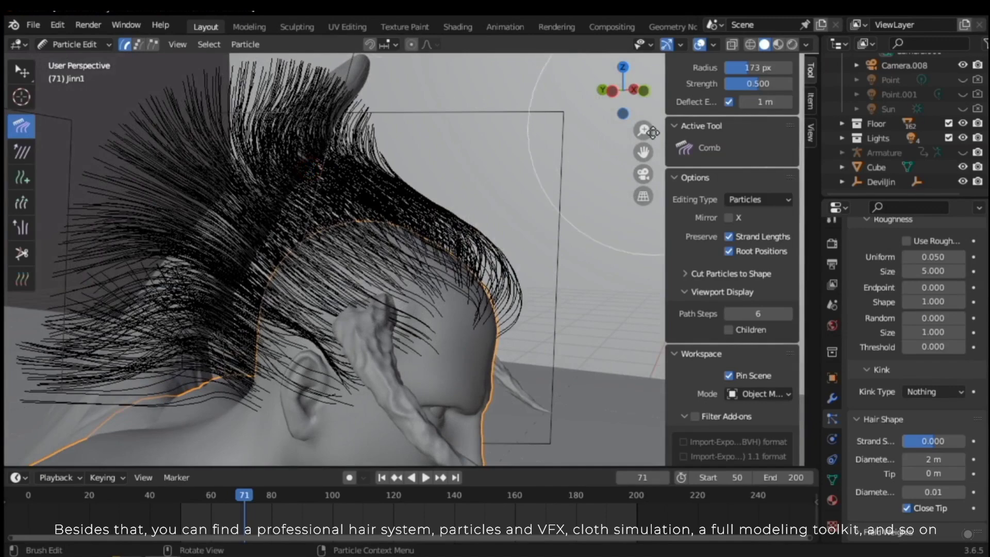
{"action": "middle_click", "coordinate": [933, 206]}
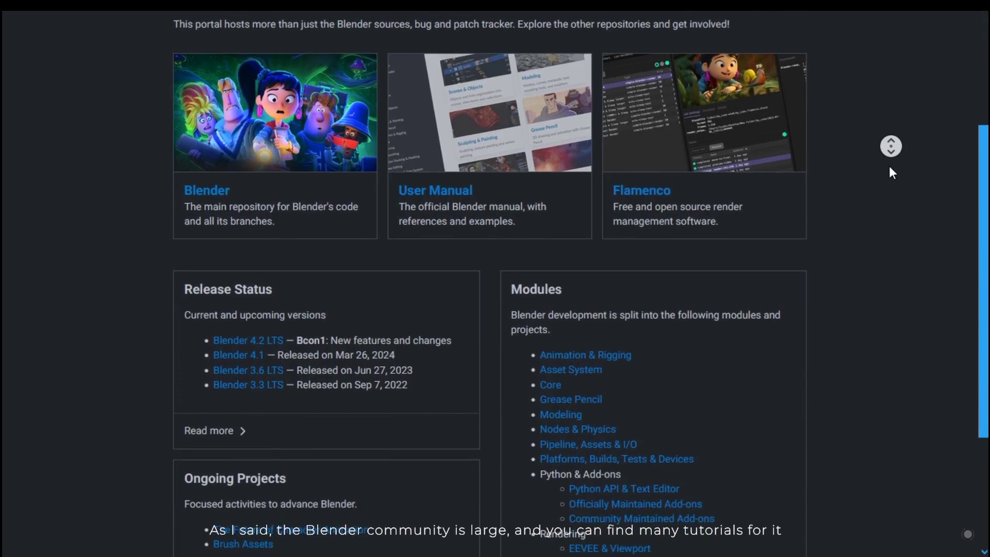
- Follow the Blender Developer Documentation link on projects.blender.org
{"action": "left_click", "coordinate": [572, 96]}
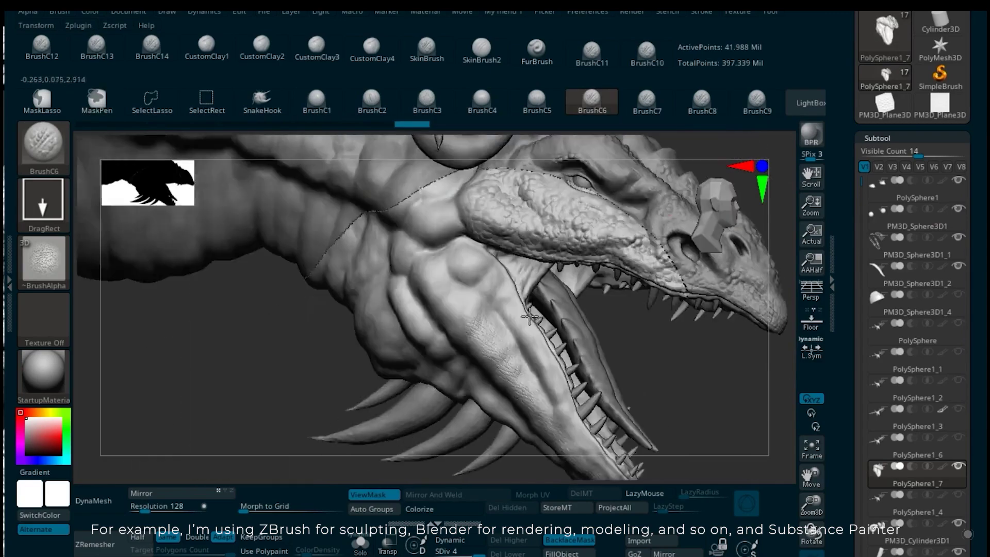
- Zoom the ZBrush view in on the dragon head's open jaw
{"action": "right_click_drag", "start_coordinate": [529, 316], "coordinate": [464, 289]}
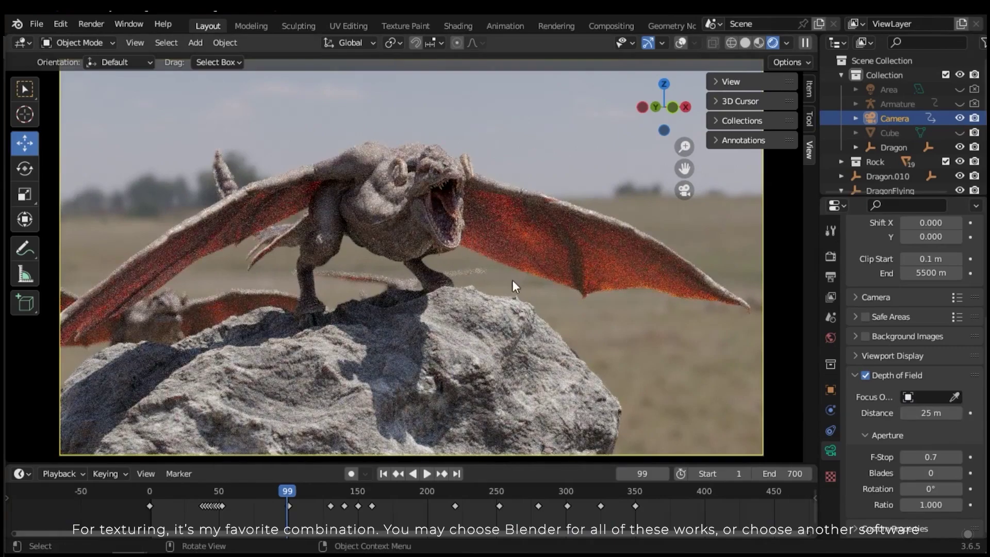
- Add an empty as the depth-of-field focus target and maximize the camera view
{"action": "key", "text": "shift+a"}
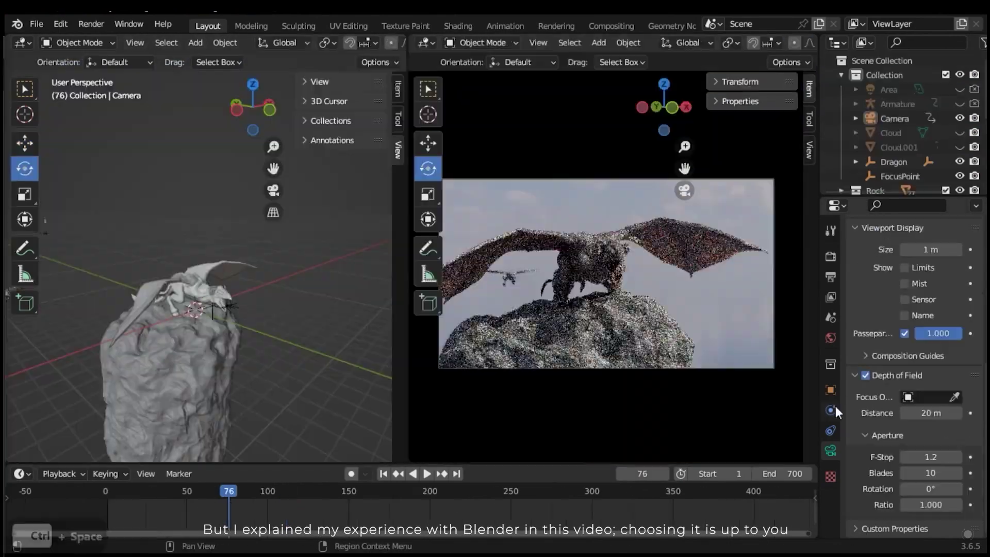
{"action": "key", "text": "ctrl+space"}
{"action": "key", "text": "ctrl+space"}
{"action": "key", "text": "ctrl+space"}
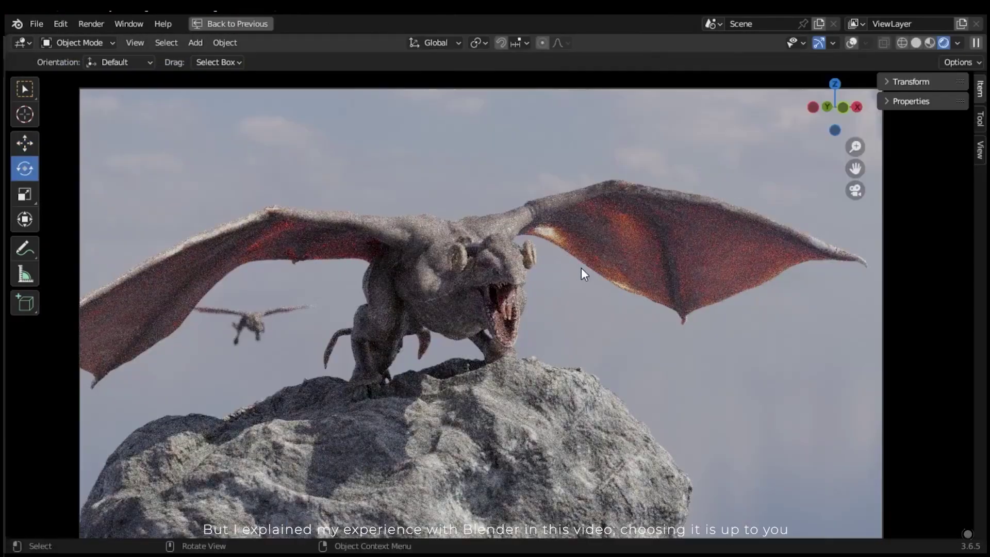